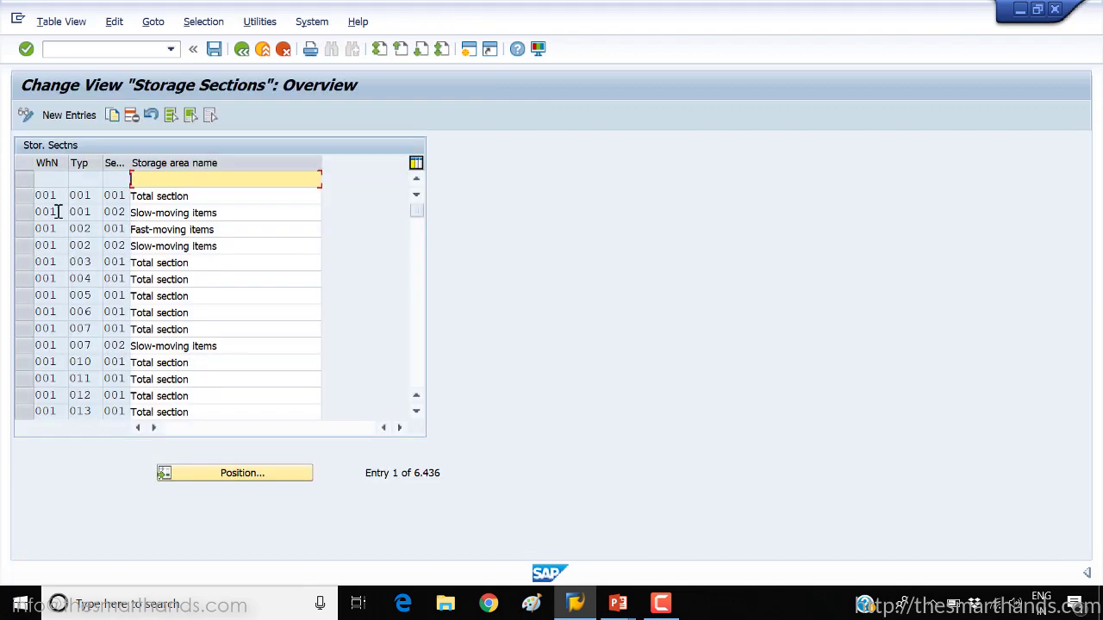
pyautogui.click(24, 195)
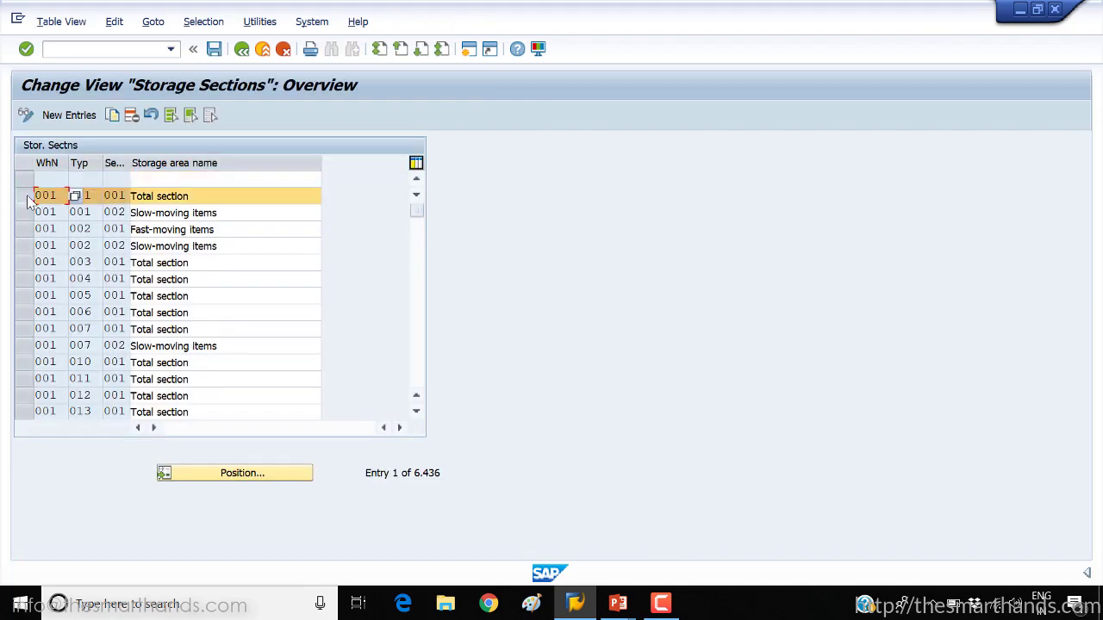
pyautogui.click(28, 216)
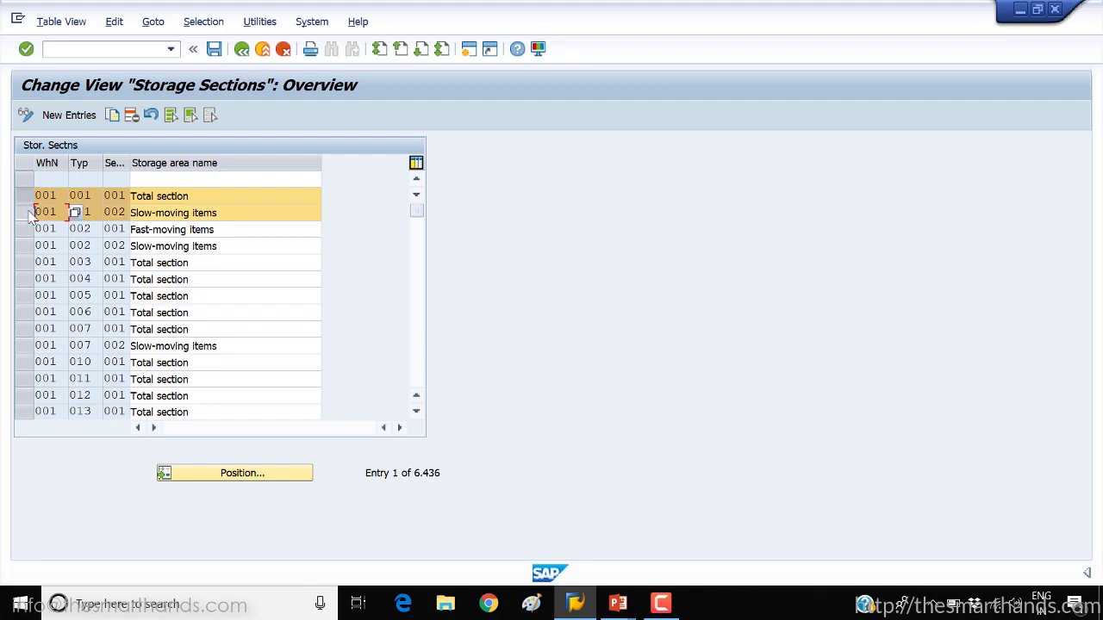
pyautogui.click(83, 196)
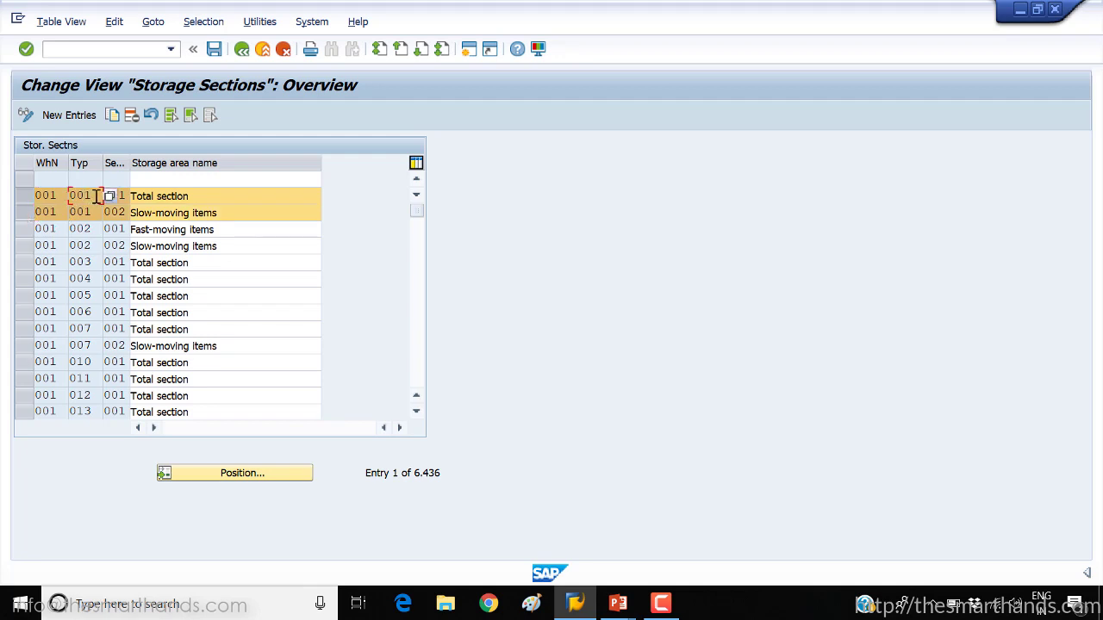
pyautogui.moveTo(86, 195); pyautogui.dragTo(61, 196)
pyautogui.click(23, 198)
pyautogui.click(24, 214)
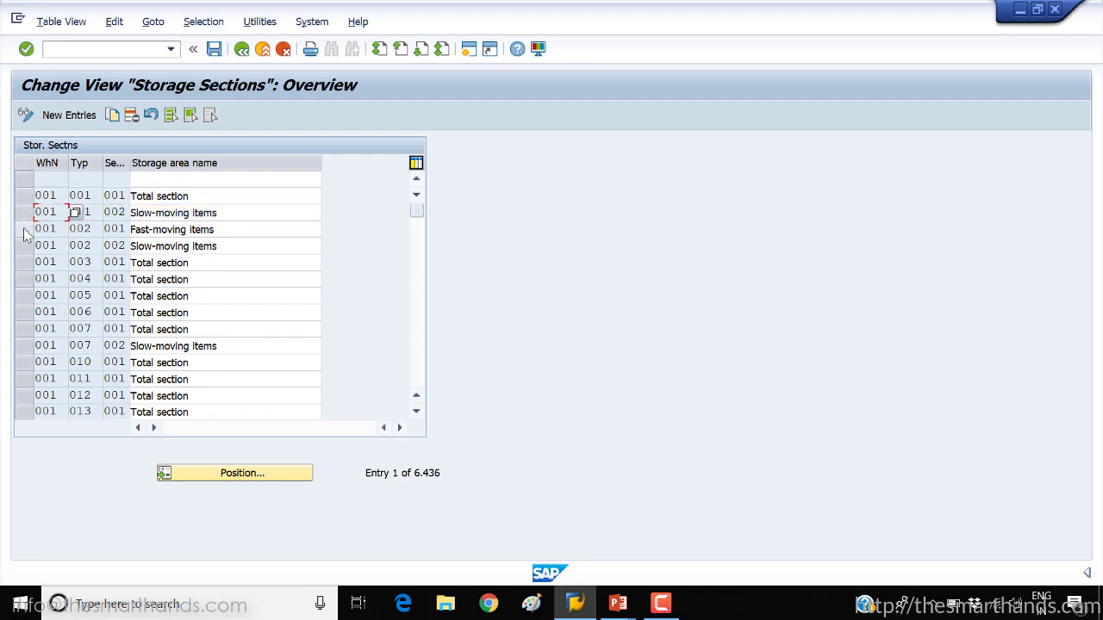
pyautogui.click(24, 230)
pyautogui.click(25, 247)
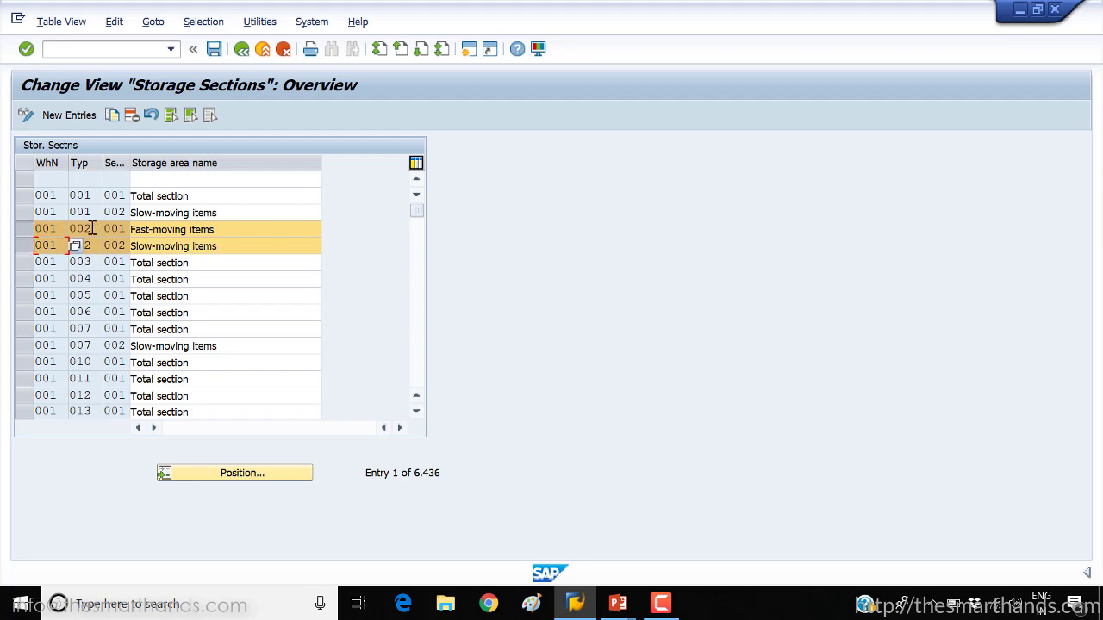
pyautogui.click(89, 243)
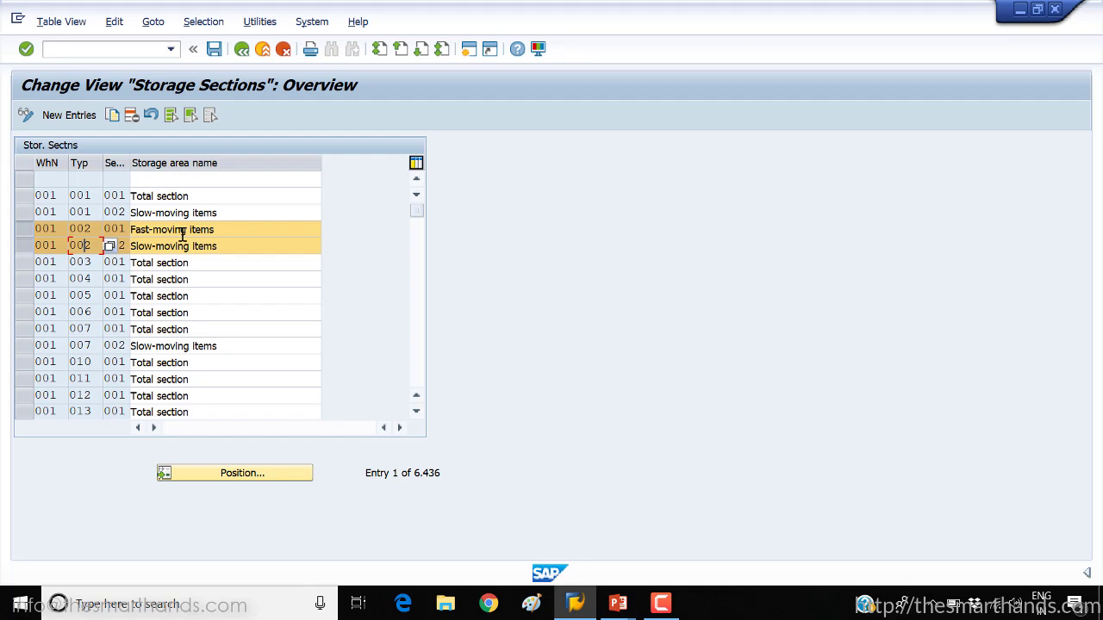
pyautogui.click(24, 231)
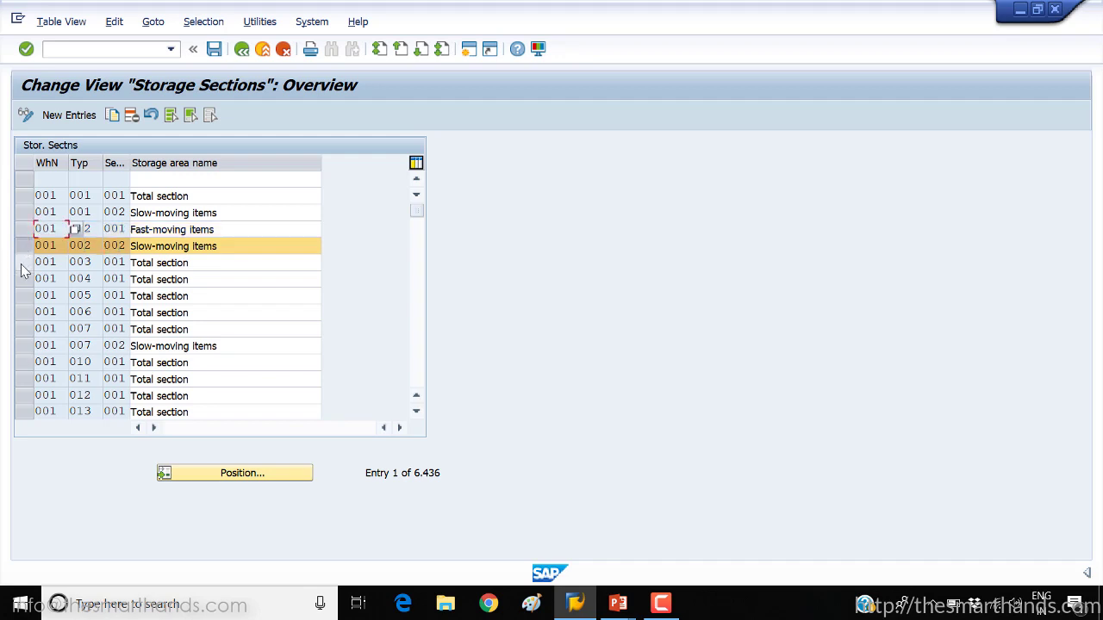
pyautogui.click(24, 264)
pyautogui.click(25, 248)
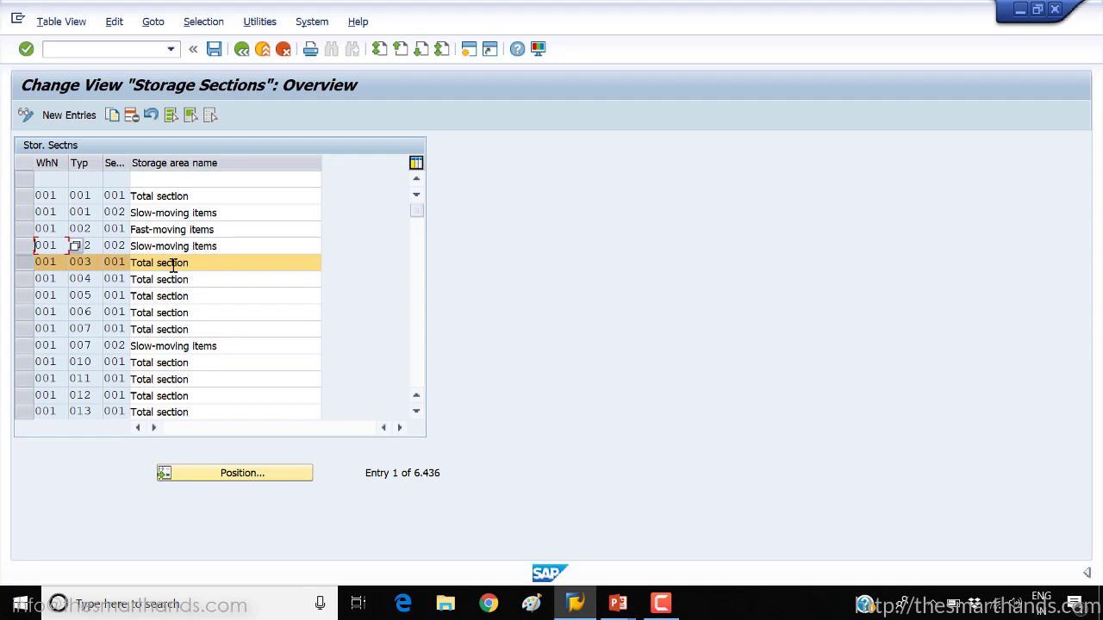
pyautogui.click(21, 266)
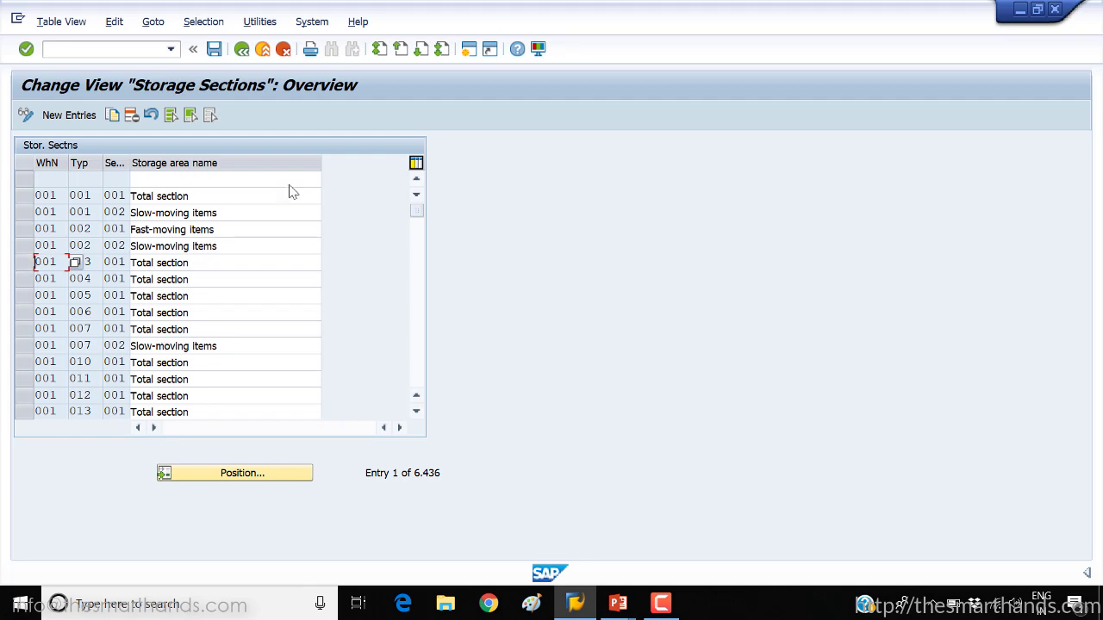
# Review warehouse YWM's entries in Define Storage Type, then return to the IMG tree
pyautogui.click(243, 50)
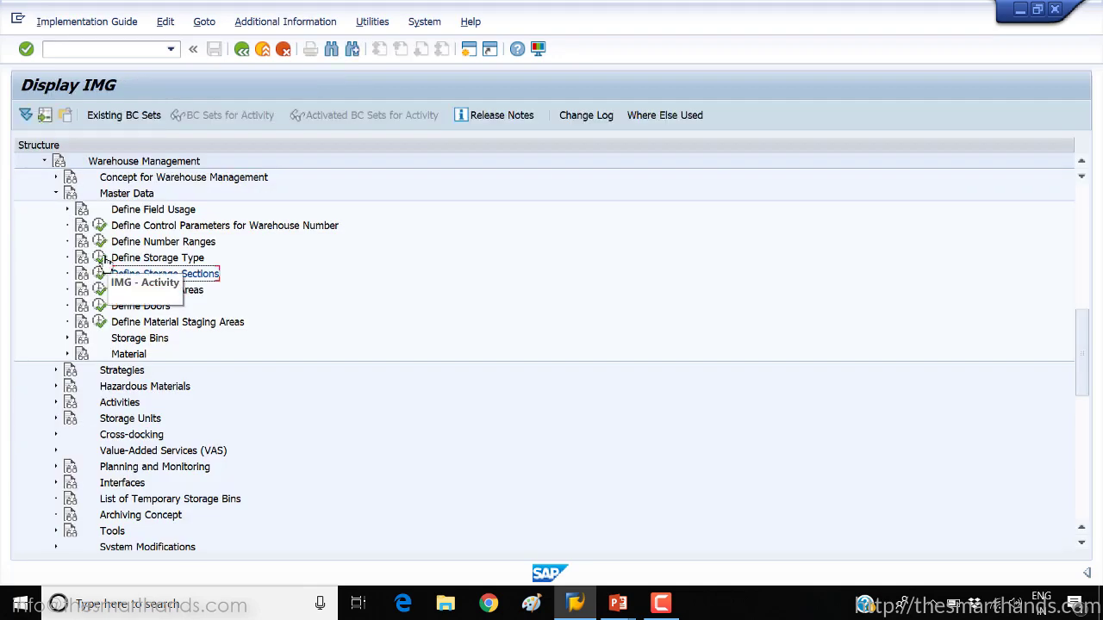
pyautogui.click(100, 258)
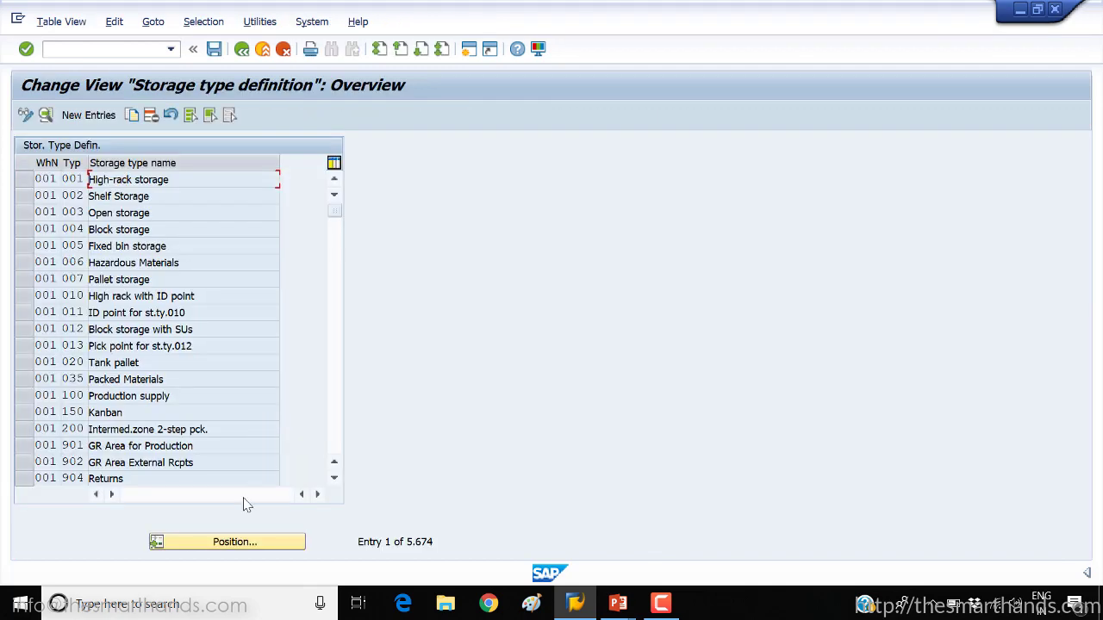
pyautogui.click(236, 543)
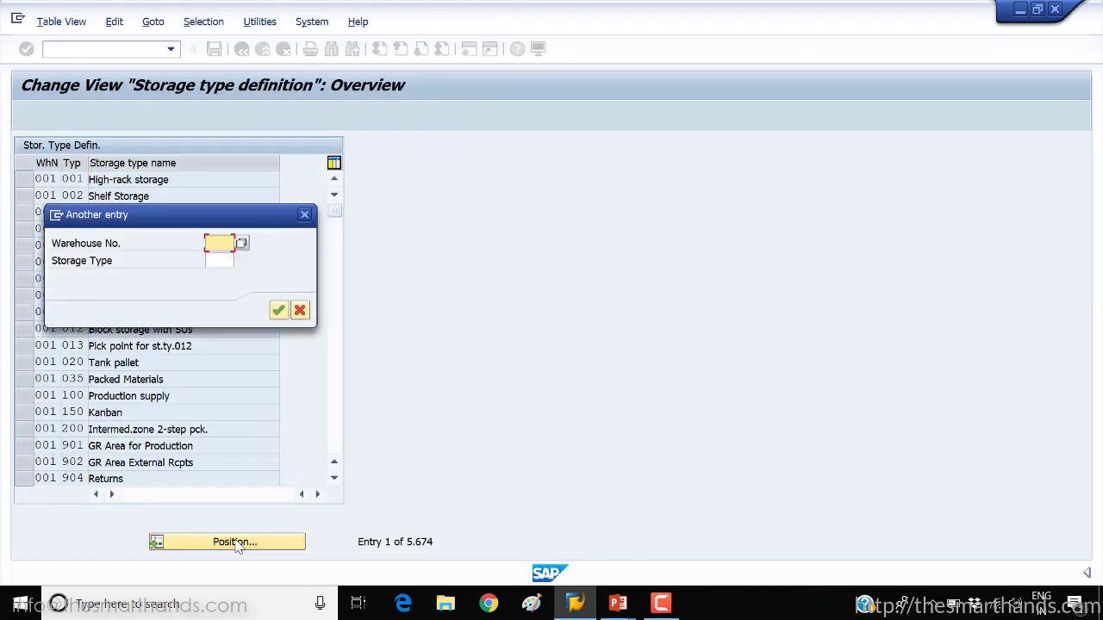
pyautogui.write('ywm')
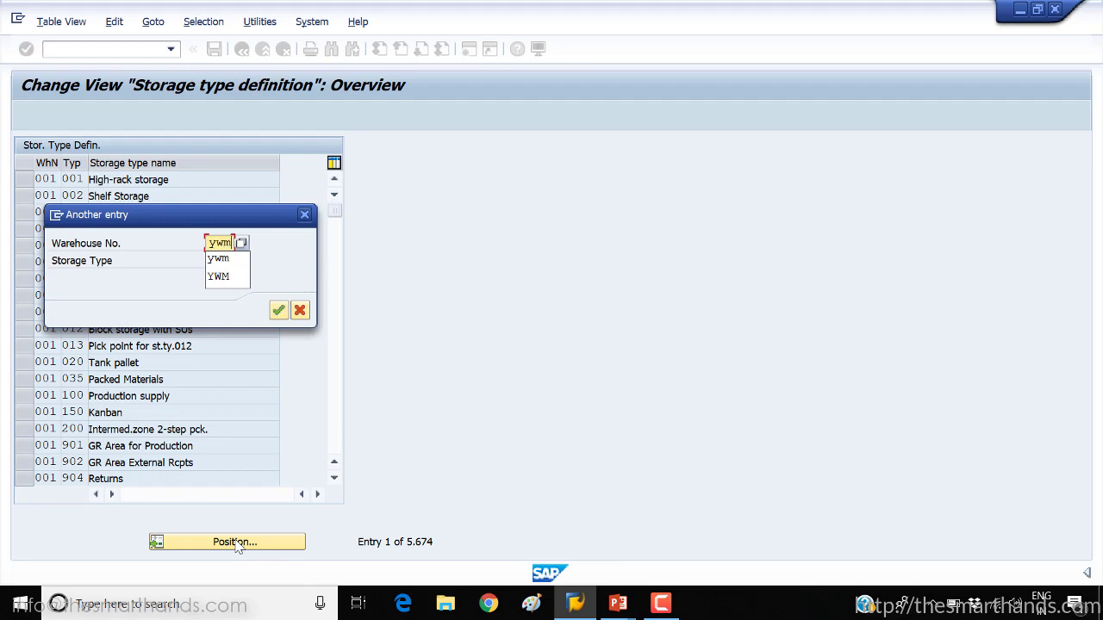
pyautogui.press('Return')
pyautogui.press('Return')
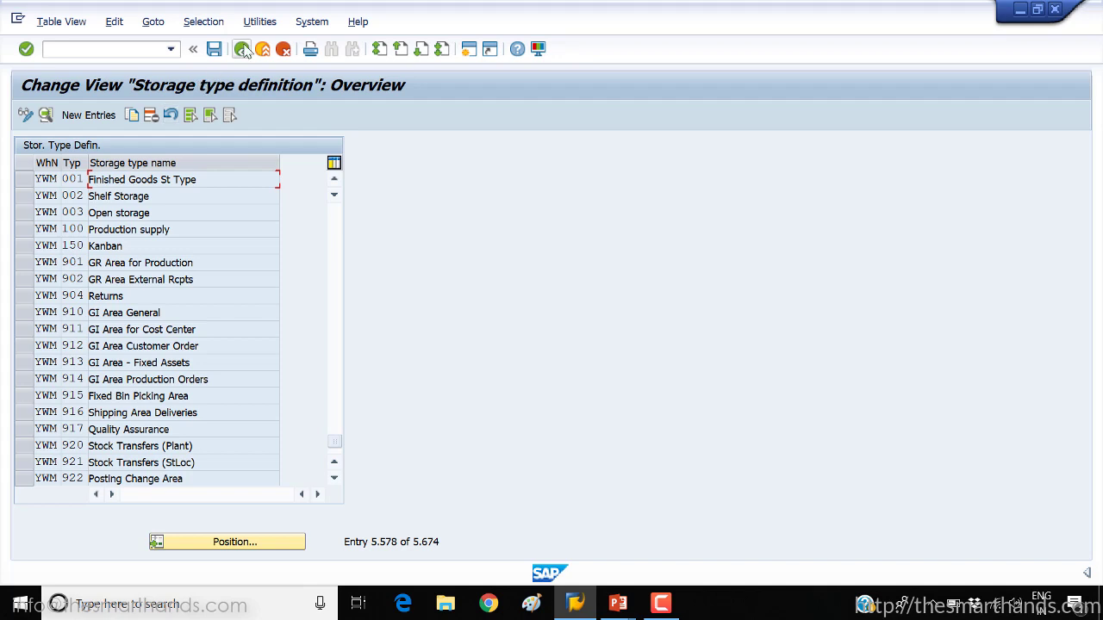
pyautogui.click(243, 49)
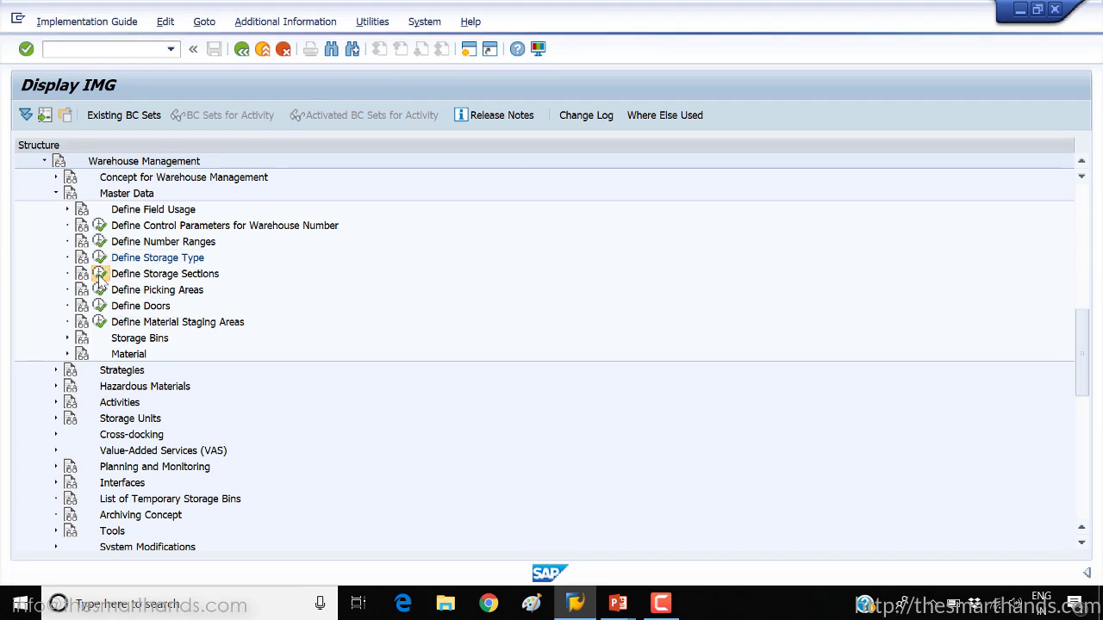
# Open the storage sections and select warehouse 001's type 001 and 003 section rows
pyautogui.click(99, 275)
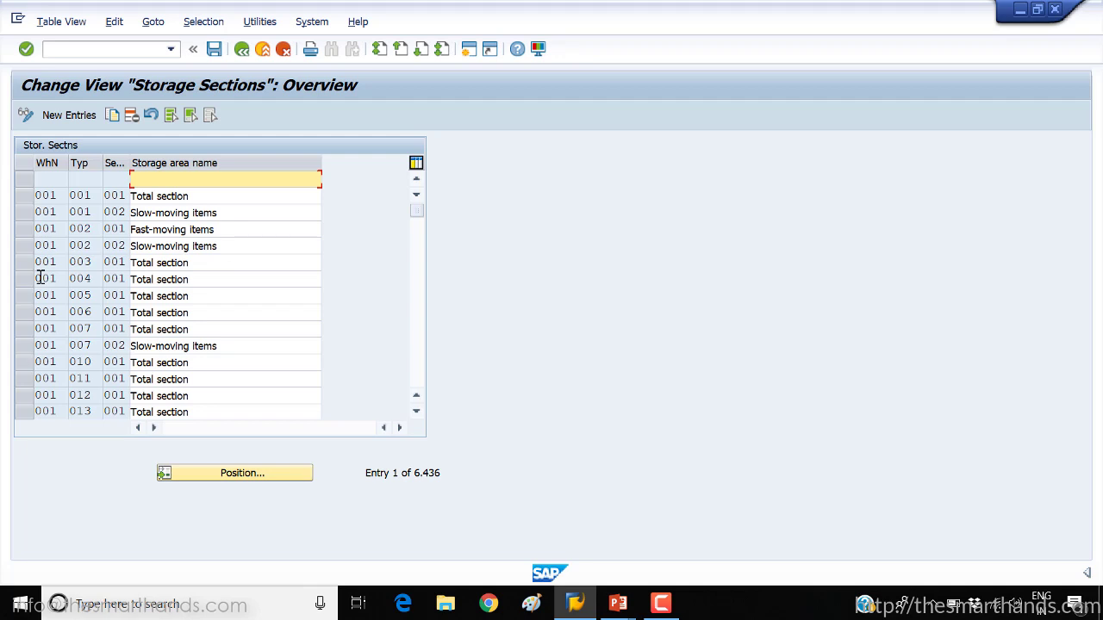
pyautogui.click(69, 118)
pyautogui.click(25, 197)
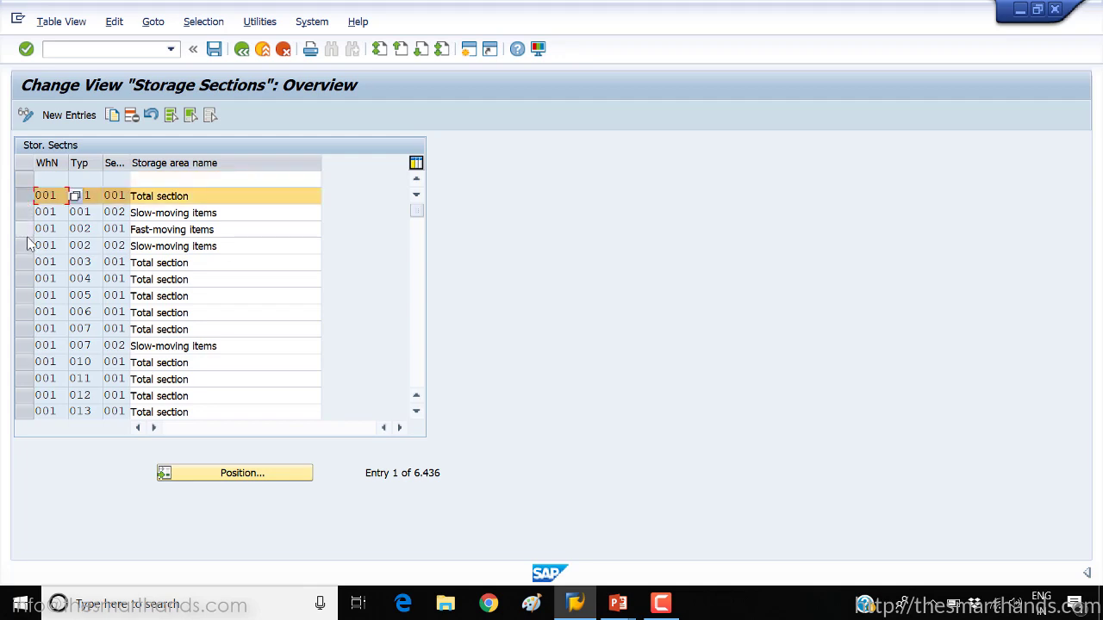
pyautogui.click(24, 230)
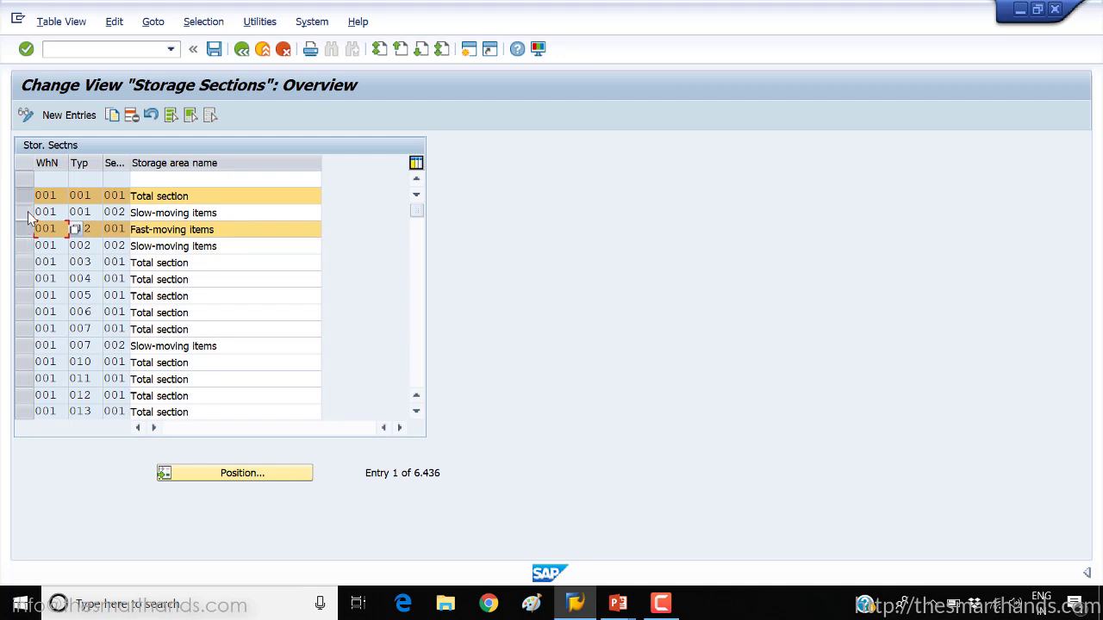
pyautogui.click(24, 212)
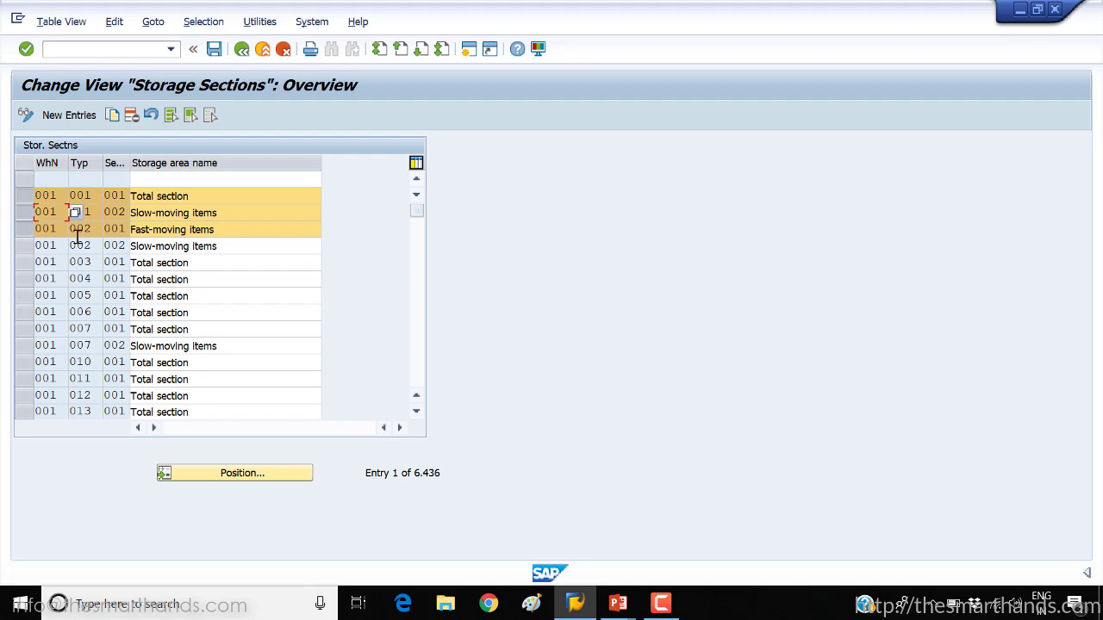
pyautogui.click(24, 265)
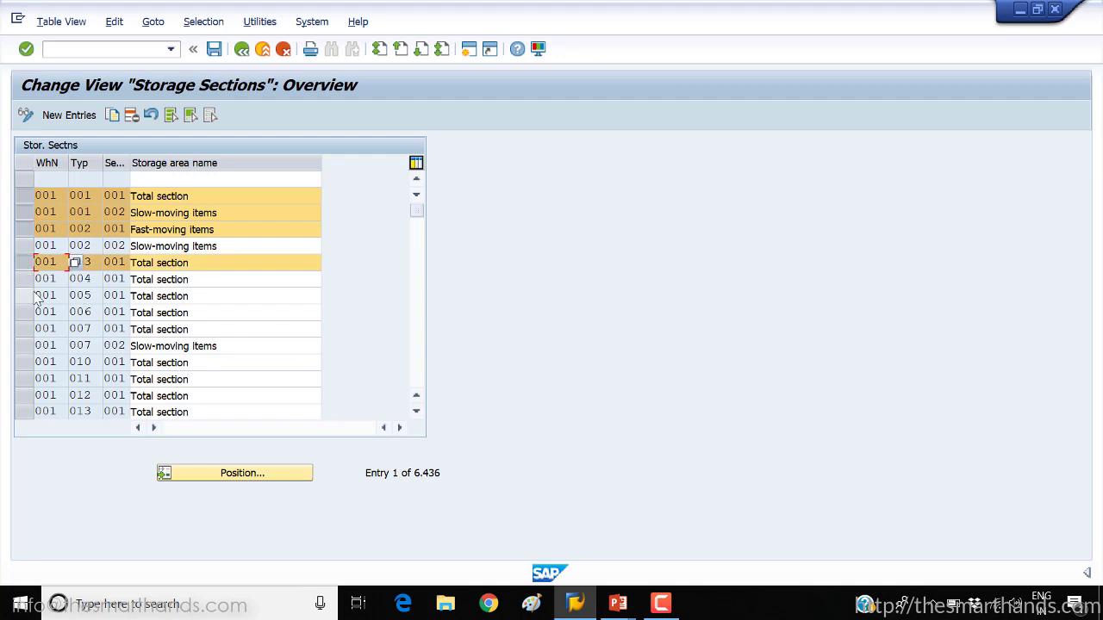
# Select sections 100, 150, 200, 901, 902, 904 and 910–913 on the next page
pyautogui.click(422, 380)
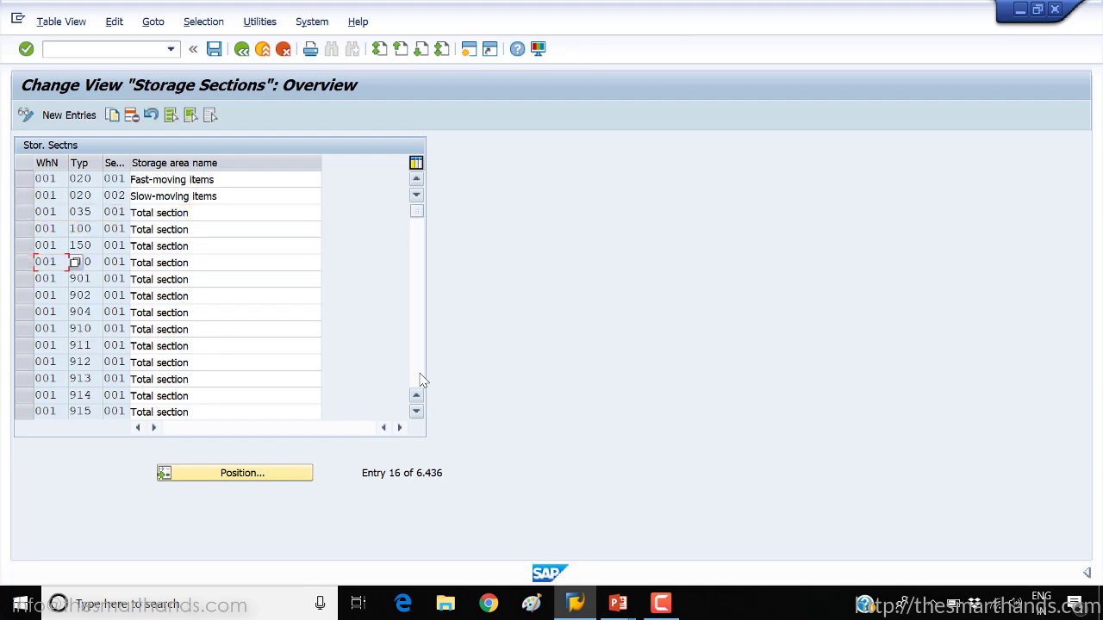
pyautogui.click(24, 232)
pyautogui.click(24, 250)
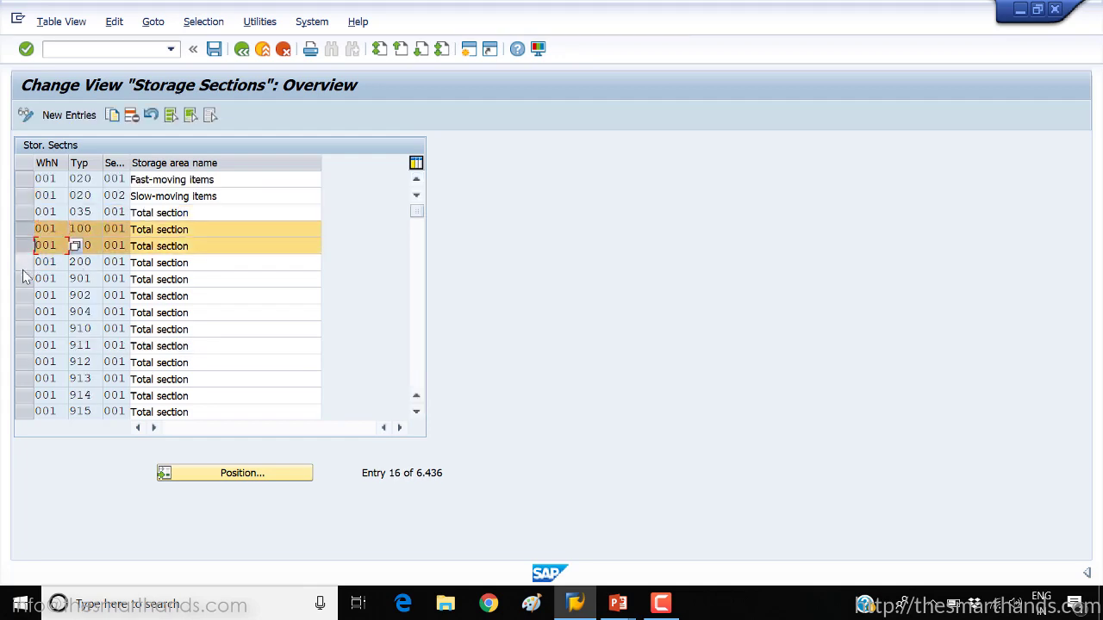
pyautogui.click(25, 278)
pyautogui.click(26, 283)
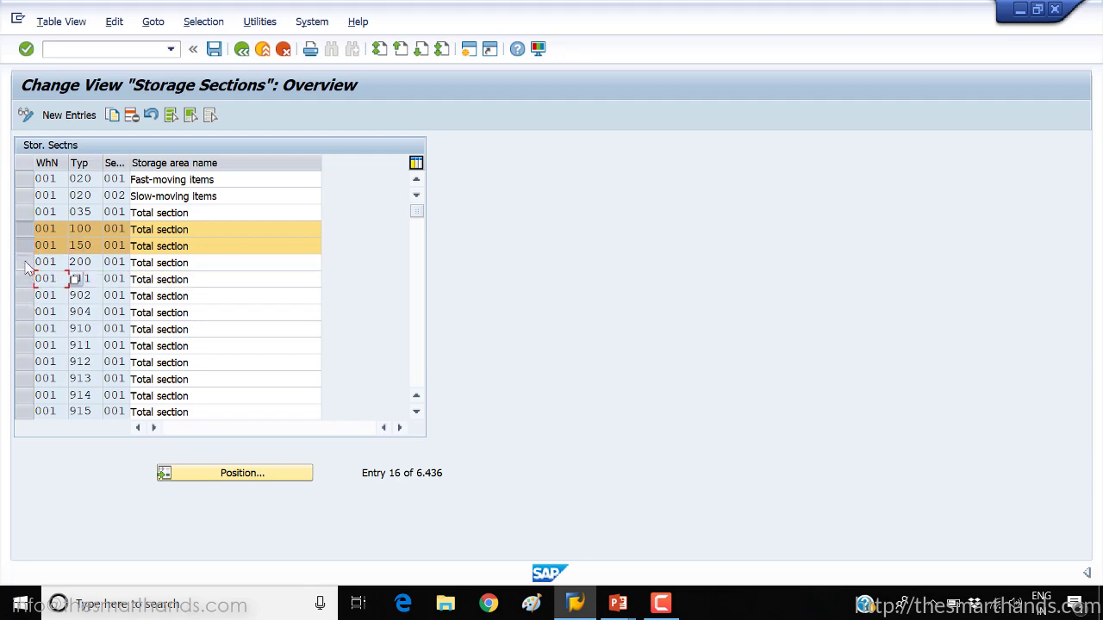
pyautogui.keyDown('shift'); pyautogui.click(26, 285); pyautogui.keyUp('shift')
pyautogui.keyDown('shift'); pyautogui.click(26, 295); pyautogui.keyUp('shift')
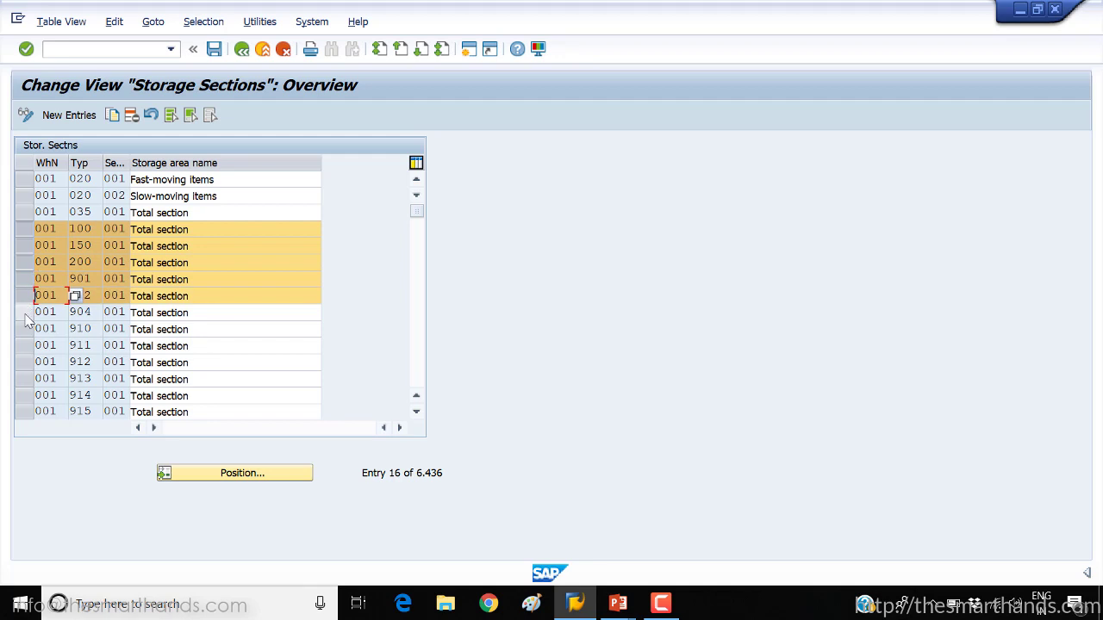
pyautogui.keyDown('shift'); pyautogui.click(26, 312); pyautogui.keyUp('shift')
pyautogui.keyDown('shift'); pyautogui.click(25, 329); pyautogui.keyUp('shift')
pyautogui.keyDown('shift'); pyautogui.click(26, 345); pyautogui.keyUp('shift')
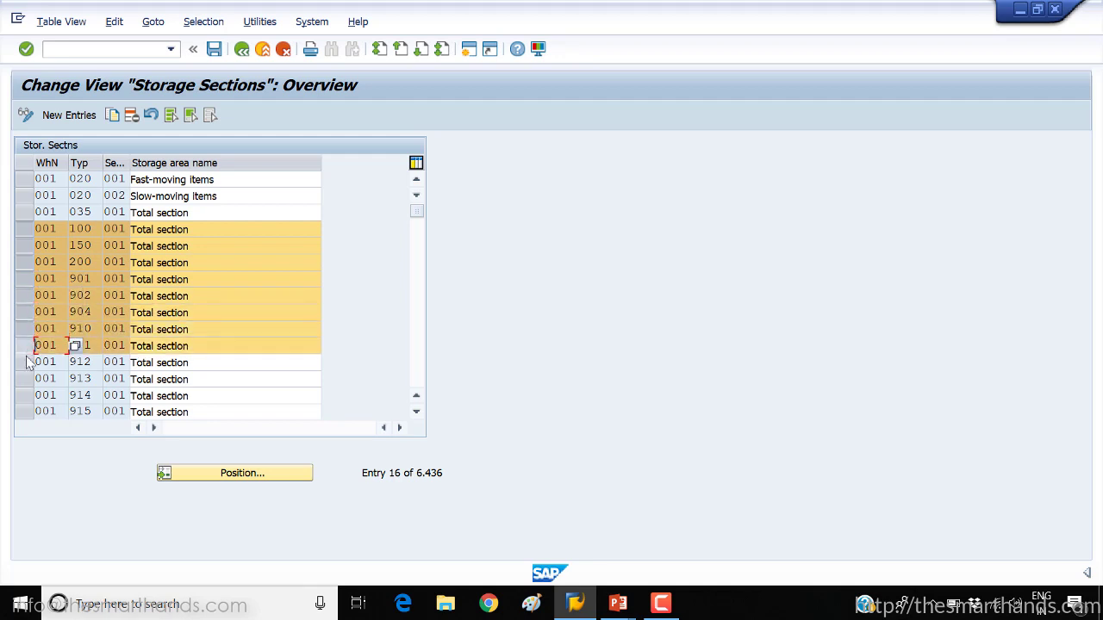
pyautogui.keyDown('shift'); pyautogui.click(26, 362); pyautogui.keyUp('shift')
pyautogui.keyDown('shift'); pyautogui.click(26, 379); pyautogui.keyUp('shift')
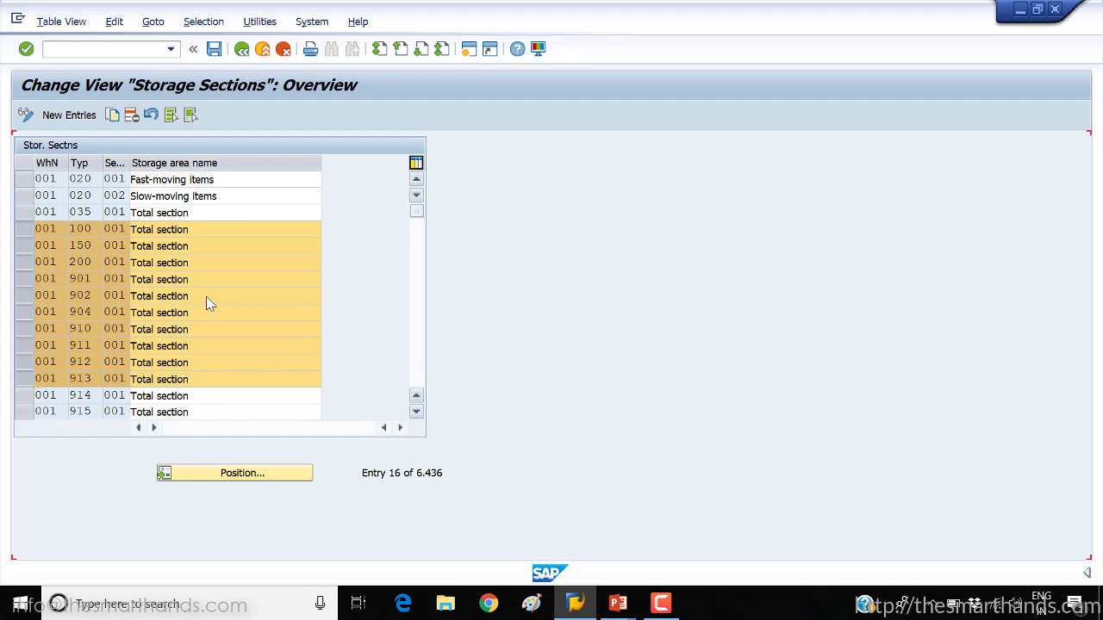
# Select the remaining sections 914–917, 920–922, 925, 980, 998 and 999
pyautogui.scroll(-5, 206, 296)
pyautogui.click(416, 180)
pyautogui.click(416, 179)
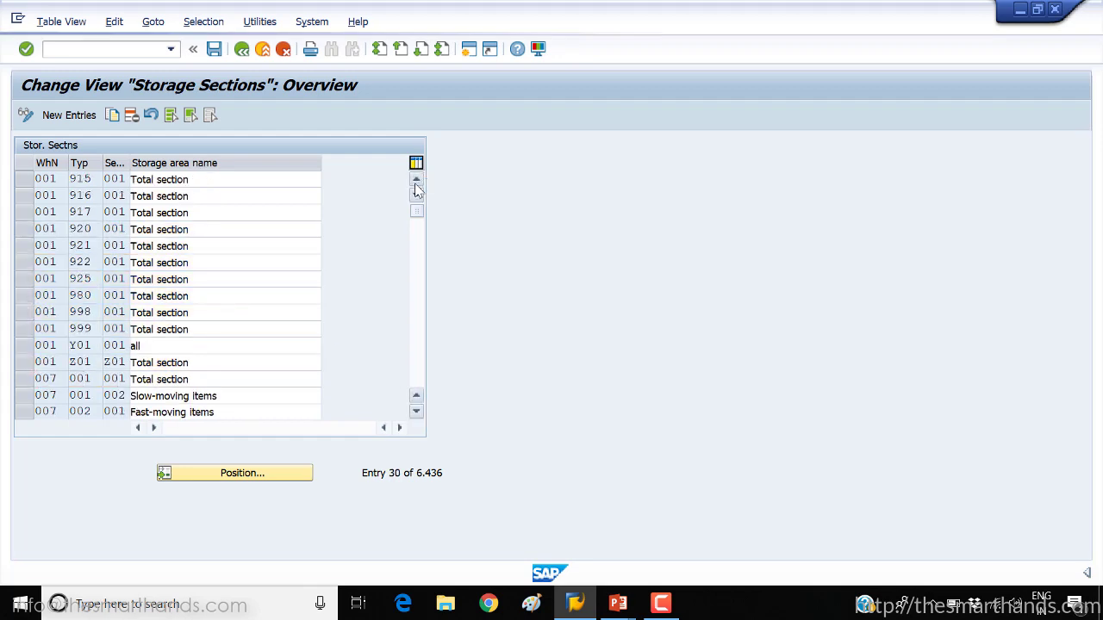
pyautogui.click(416, 179)
pyautogui.click(417, 181)
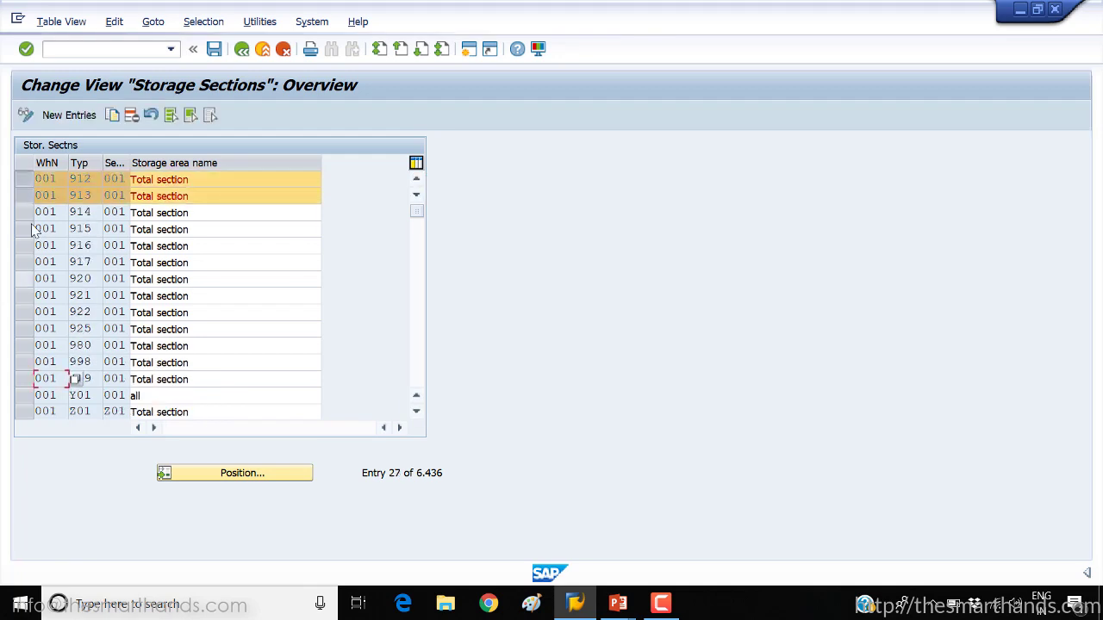
pyautogui.click(24, 216)
pyautogui.click(25, 245)
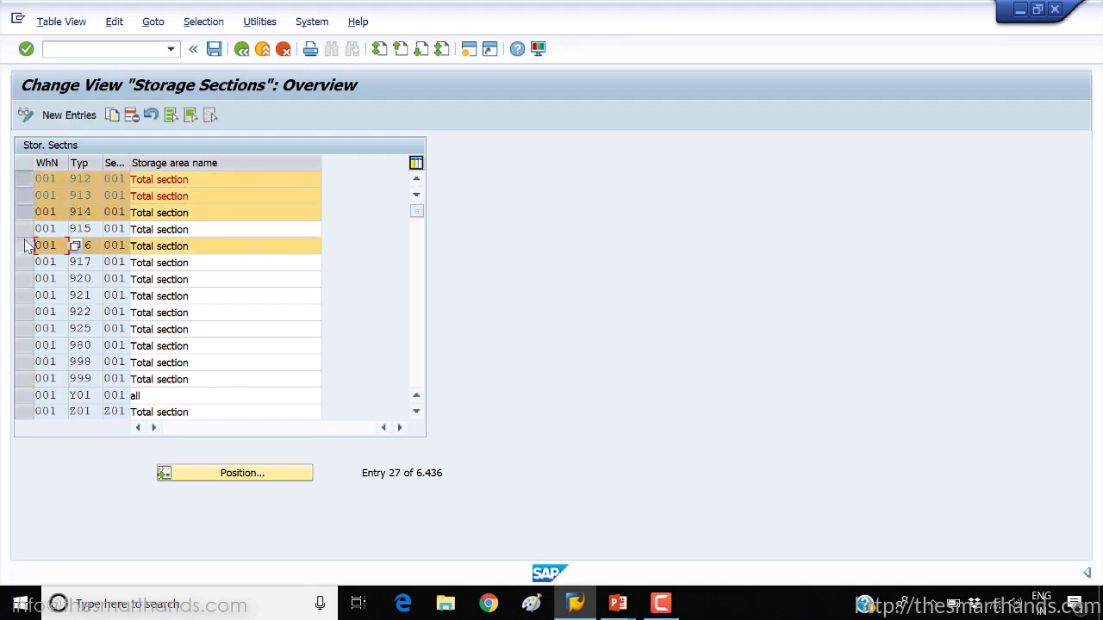
pyautogui.click(25, 230)
pyautogui.click(25, 262)
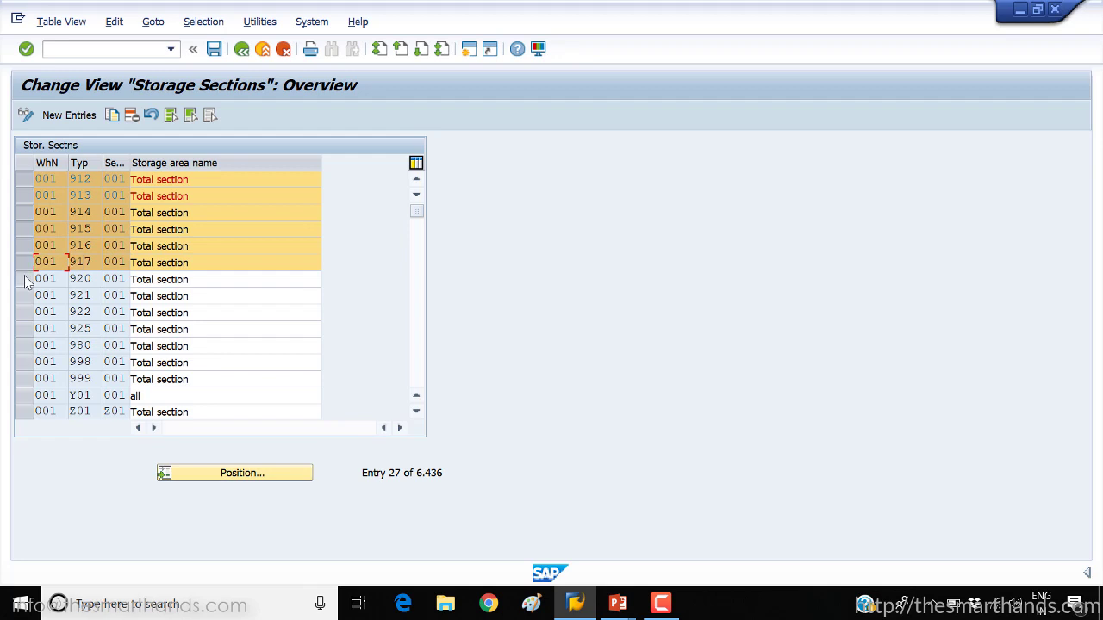
pyautogui.click(25, 279)
pyautogui.click(25, 295)
pyautogui.click(25, 313)
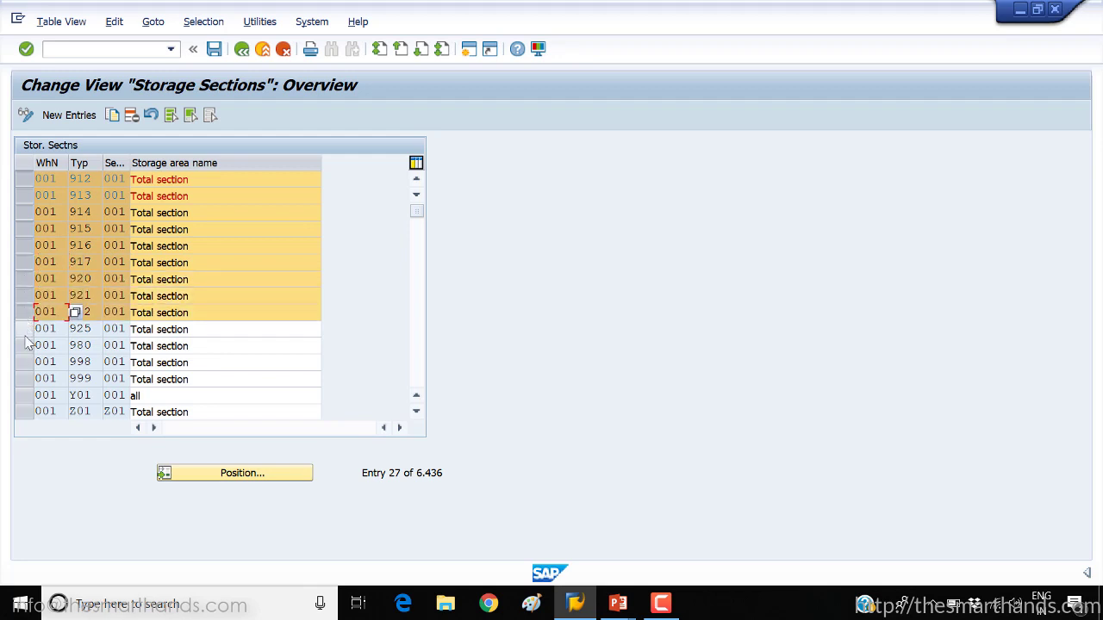
pyautogui.click(25, 329)
pyautogui.click(25, 345)
pyautogui.click(25, 361)
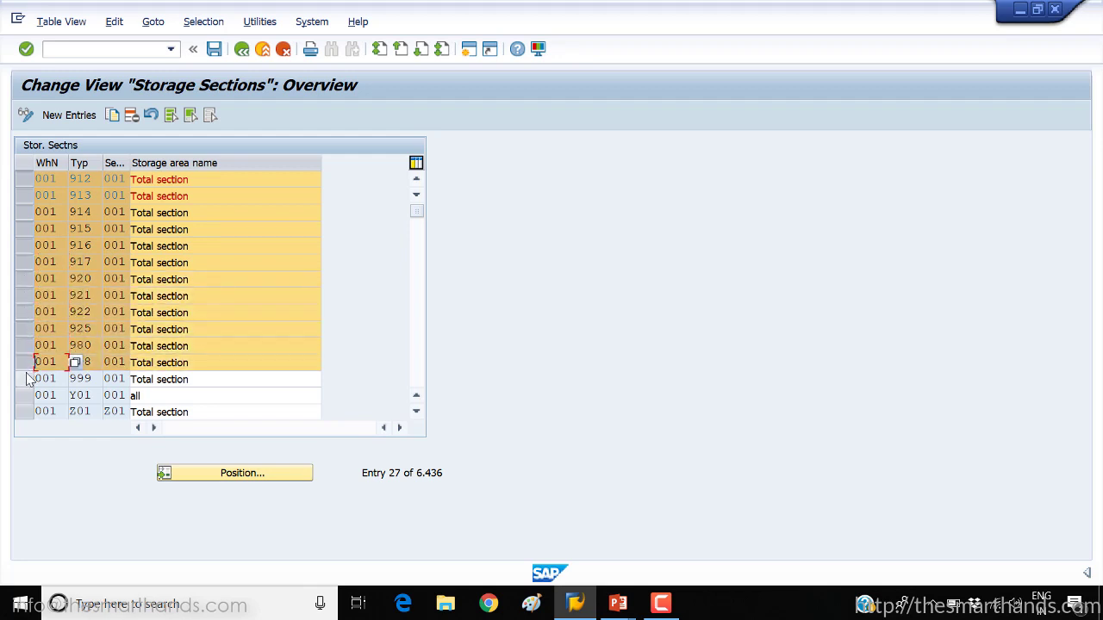
pyautogui.click(25, 379)
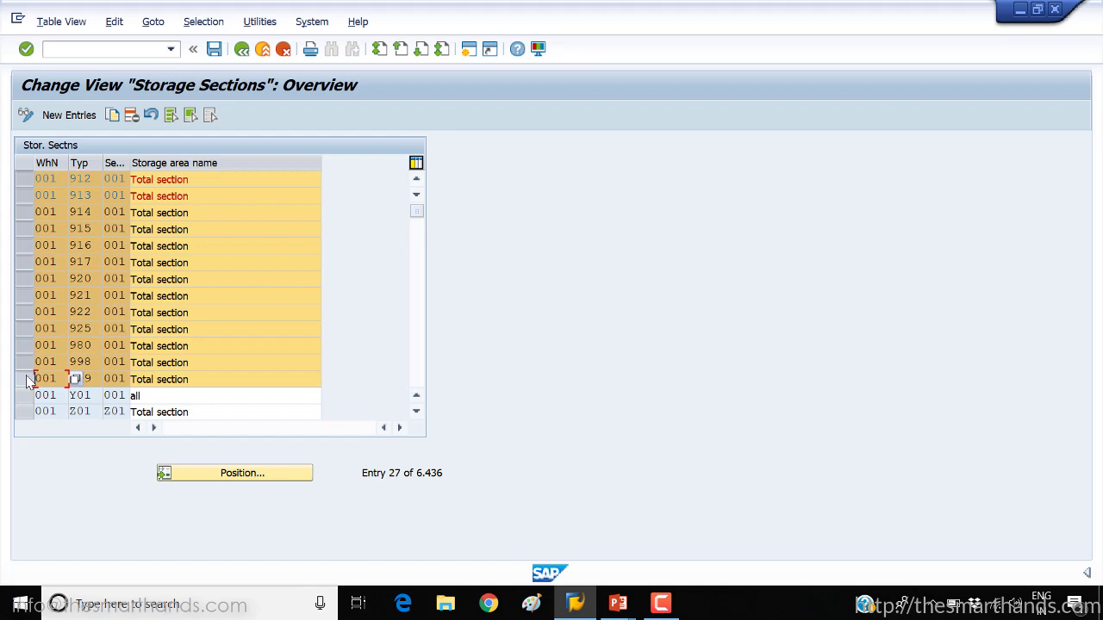
# Copy the selected sections as new entries and set the first copy's warehouse to YWM
pyautogui.click(112, 114)
pyautogui.press('F6')
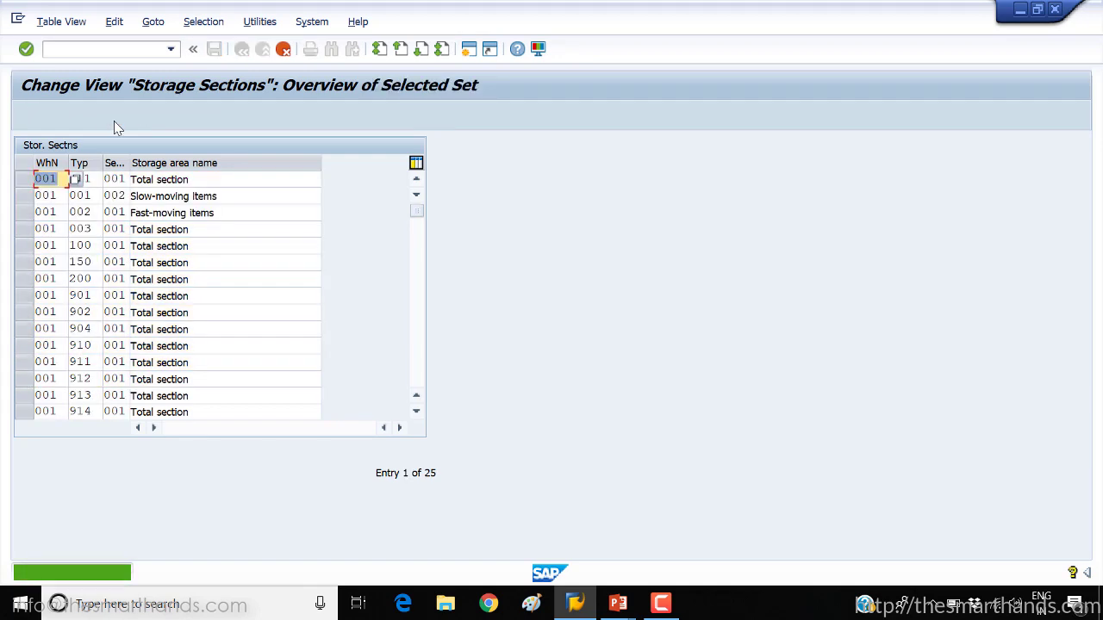
pyautogui.write('yw')
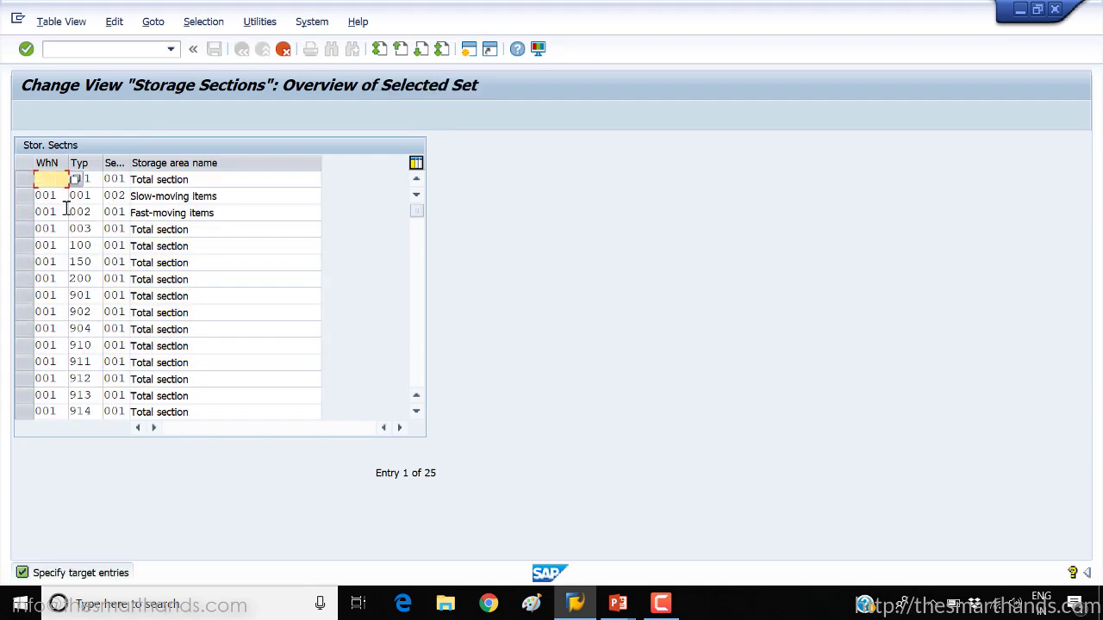
pyautogui.press('BackSpace')
pyautogui.press('BackSpace')
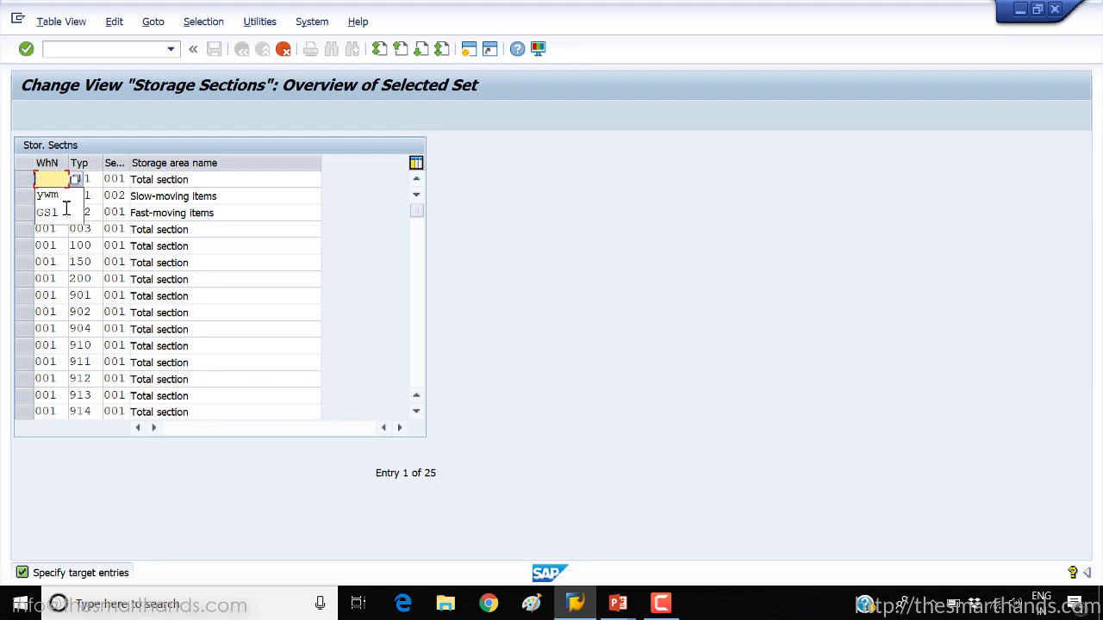
pyautogui.write('yw')
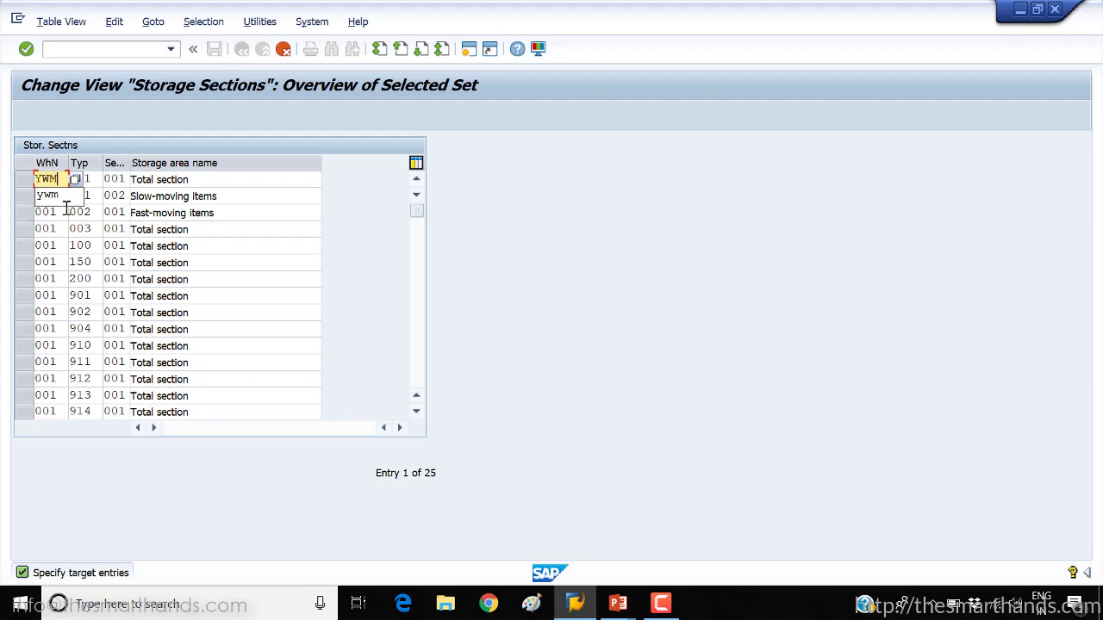
pyautogui.write('m')
pyautogui.press('Return')
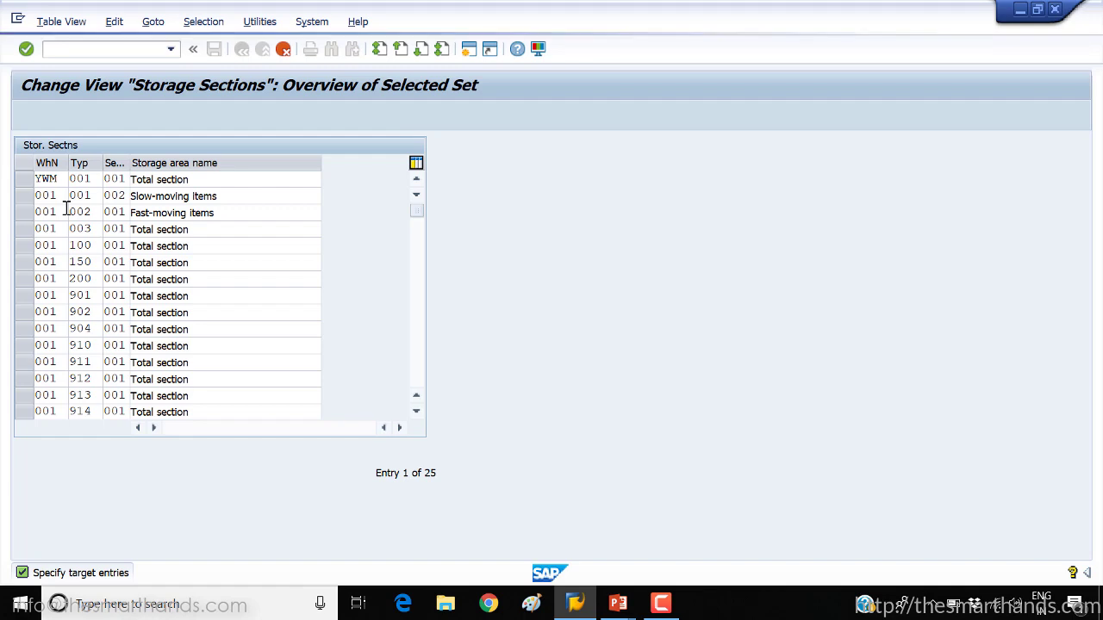
pyautogui.press('Return')
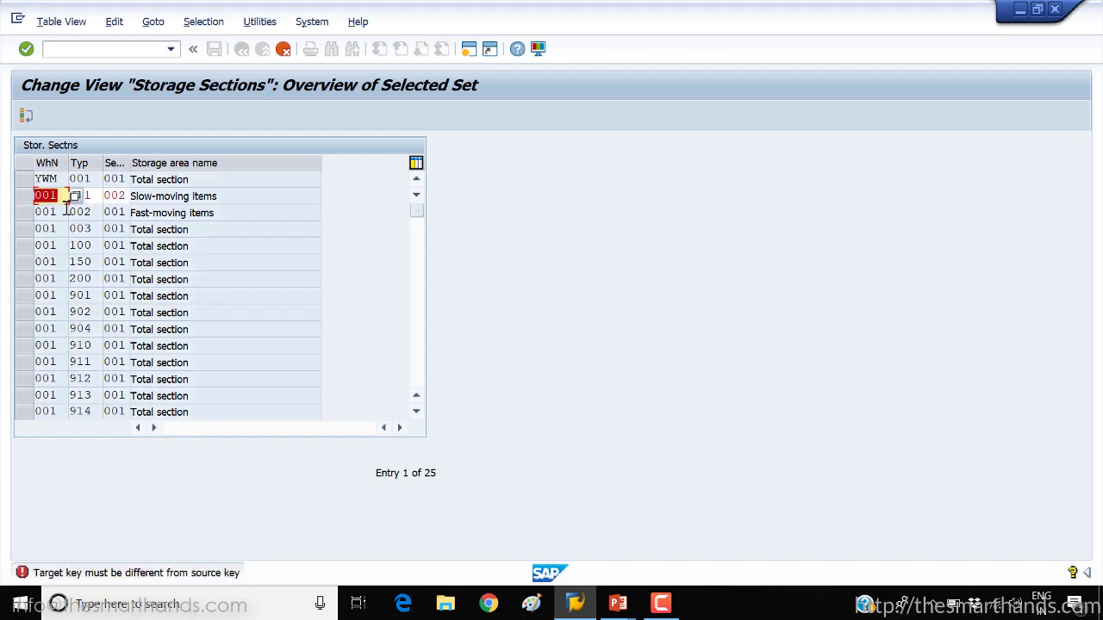
# Change the warehouse to YWM for the slow-moving, fast-moving and type 003 copies
pyautogui.press('BackSpace')
pyautogui.write('ywm')
pyautogui.press('Return')
pyautogui.press('BackSpace')
pyautogui.write('ywm')
pyautogui.press('Return')
pyautogui.press('BackSpace')
pyautogui.write('ywm')
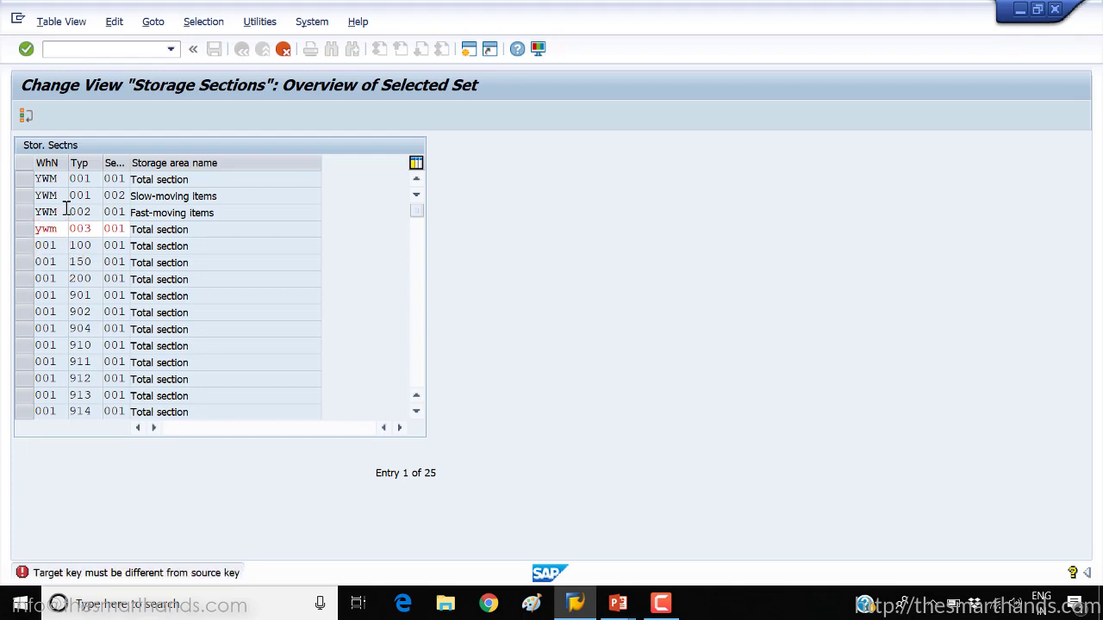
pyautogui.press('Return')
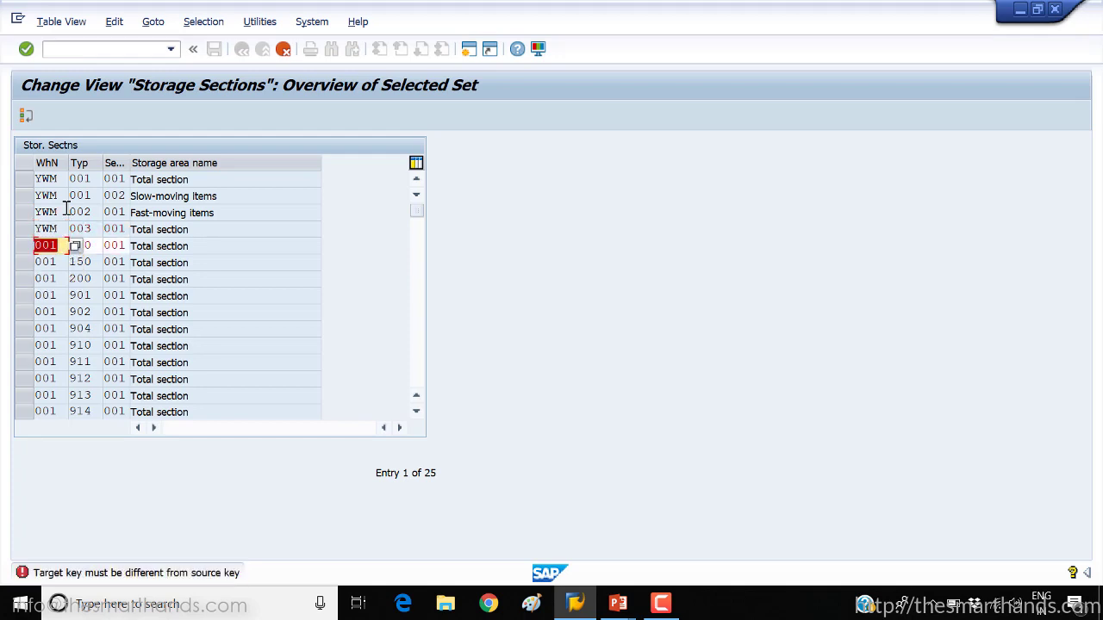
# Set warehouse YWM for the copied sections 100, 150 and 200
pyautogui.press('Down')
pyautogui.press('Up')
pyautogui.press('BackSpace')
pyautogui.press('Down')
pyautogui.press('Return')
pyautogui.press('Down')
pyautogui.press('Return')
pyautogui.press('BackSpace')
pyautogui.press('Down')
pyautogui.press('Return')
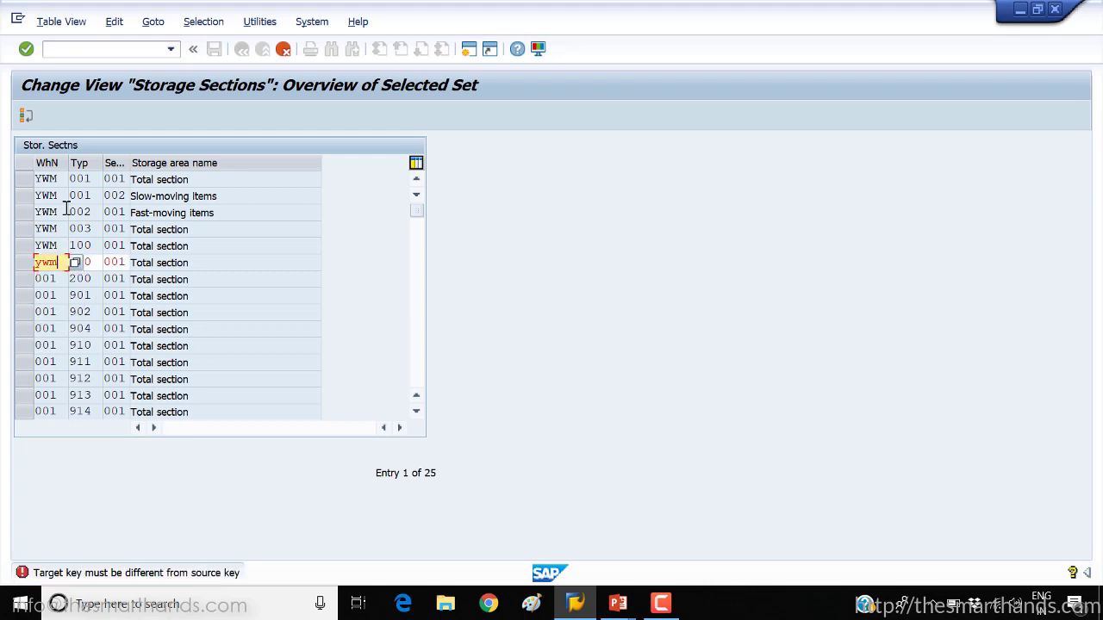
pyautogui.press('Return')
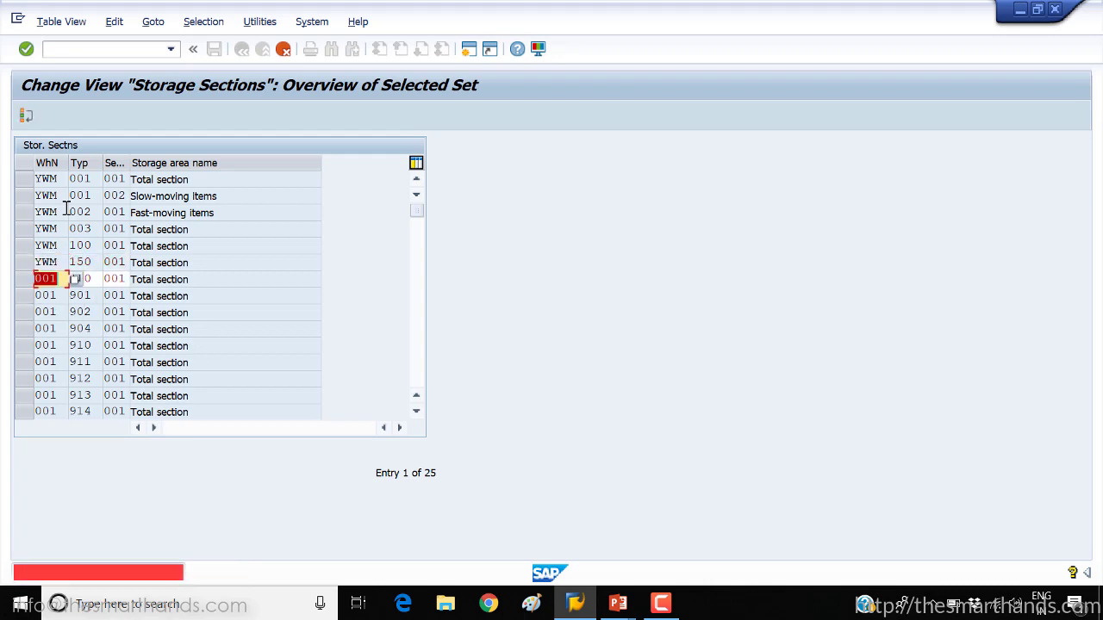
pyautogui.press('BackSpace')
pyautogui.press('Down')
pyautogui.press('Return')
pyautogui.press('Return')
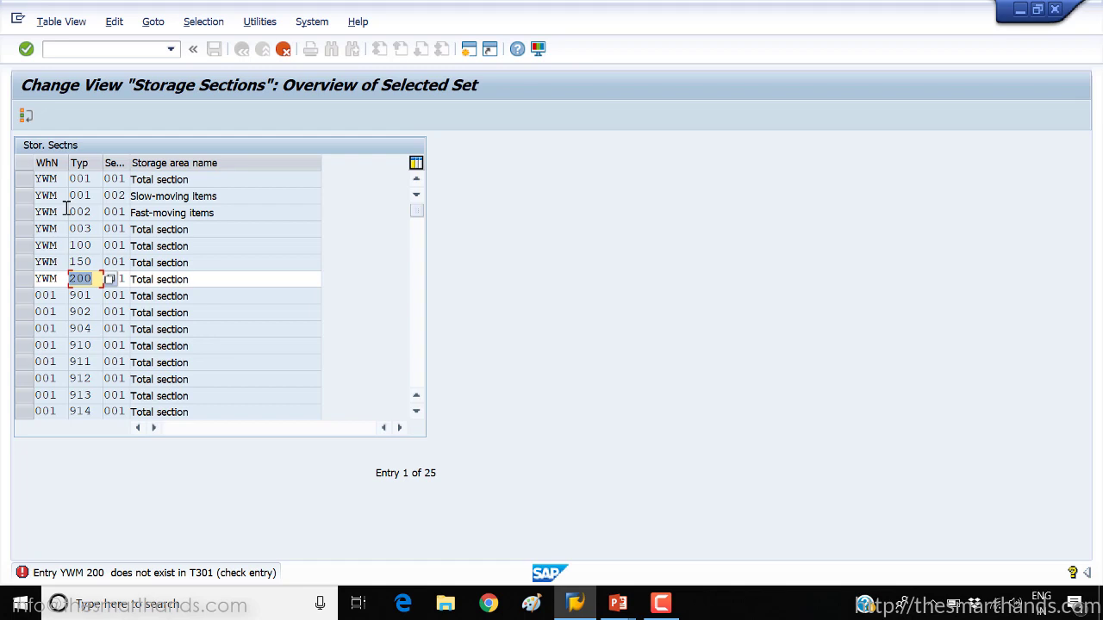
# Change the seventh copy's type to 980 and set YWM for sections 901, 902 and 904
pyautogui.write('980')
pyautogui.press('Return')
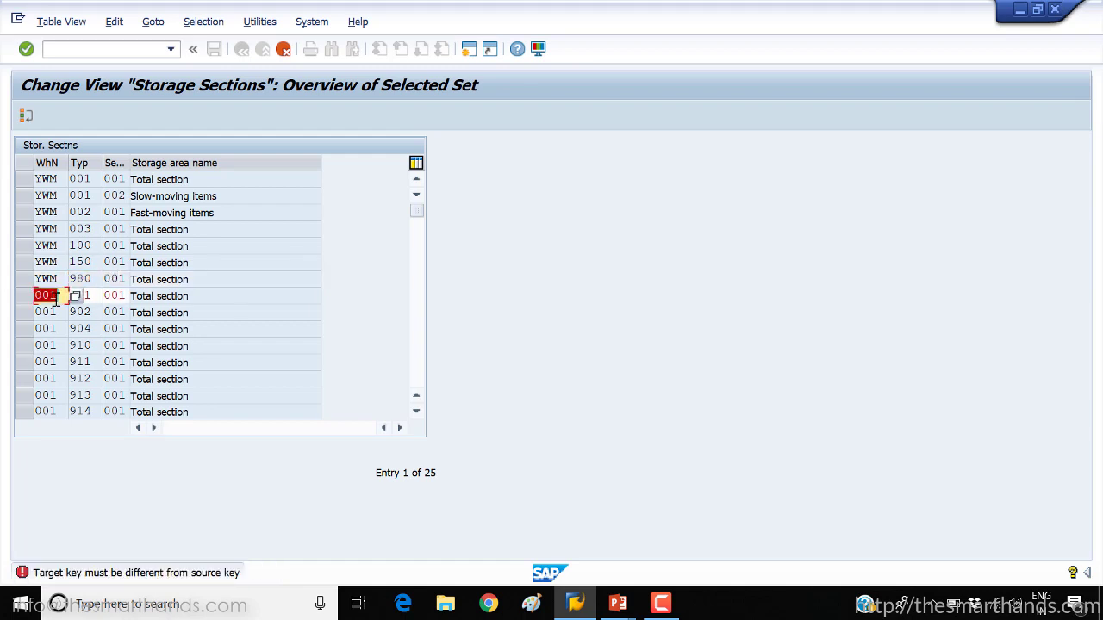
pyautogui.press('BackSpace')
pyautogui.click(53, 312)
pyautogui.press('Return')
pyautogui.press('BackSpace')
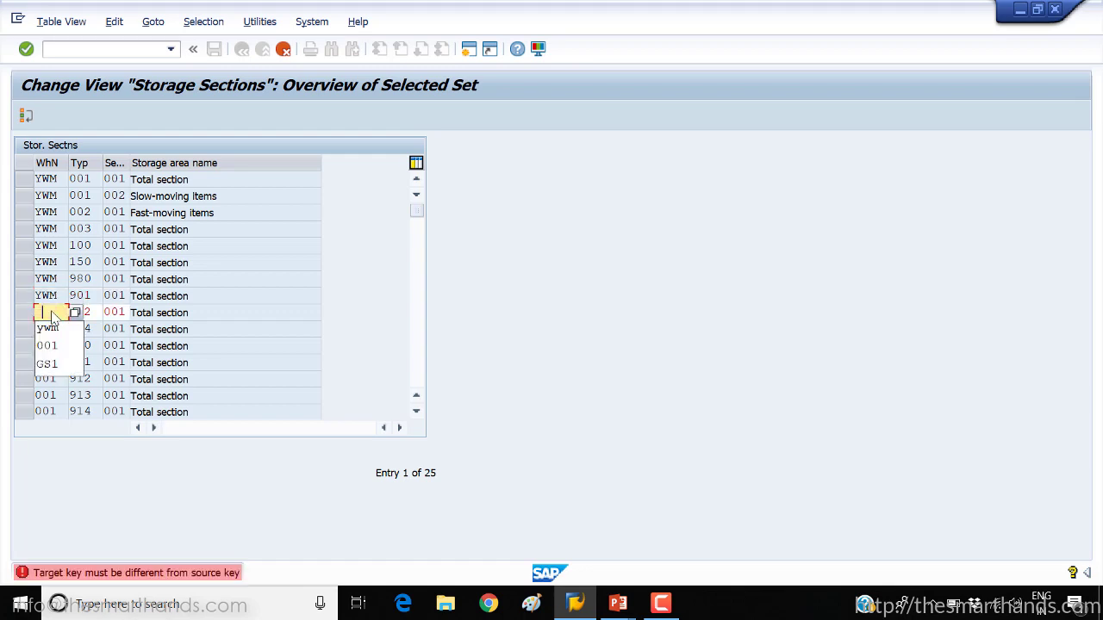
pyautogui.write('ywm')
pyautogui.press('Return')
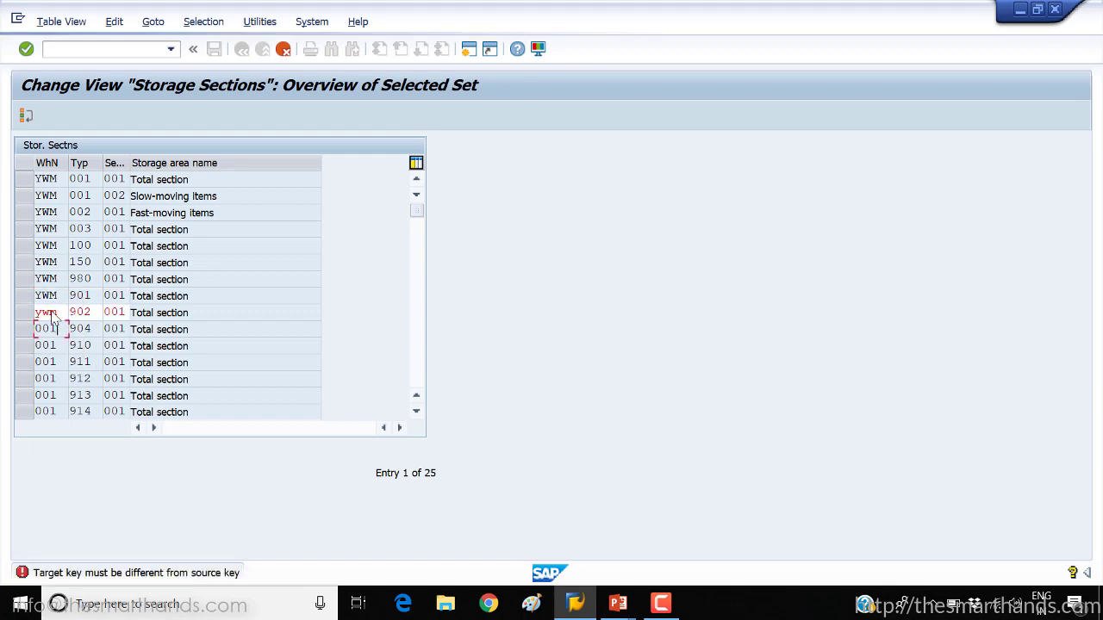
pyautogui.press('BackSpace')
pyautogui.write('ywm')
pyautogui.press('Return')
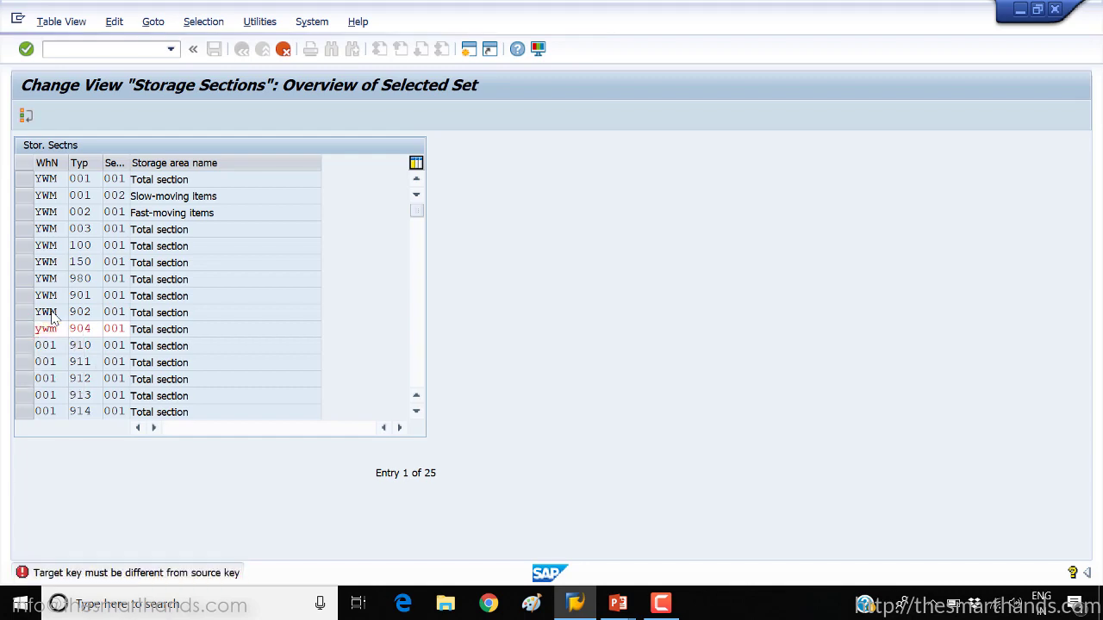
# Set warehouse YWM for sections 910, 911, 912, 913 and 914
pyautogui.press('BackSpace')
pyautogui.write('ywm')
pyautogui.press('Return')
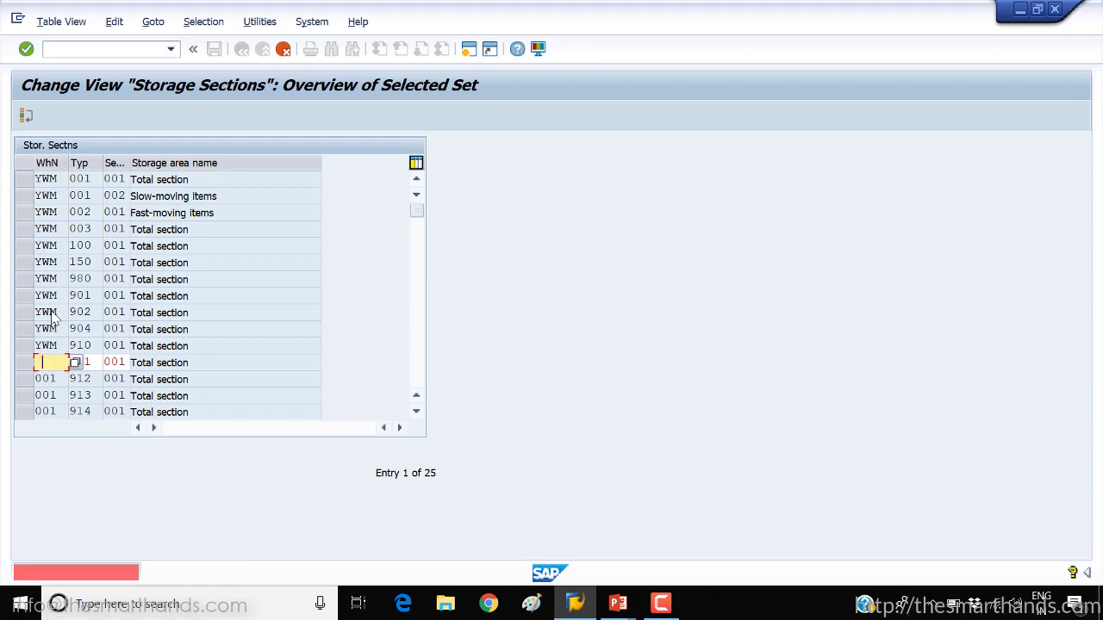
pyautogui.press('BackSpace')
pyautogui.write('ywm')
pyautogui.press('Return')
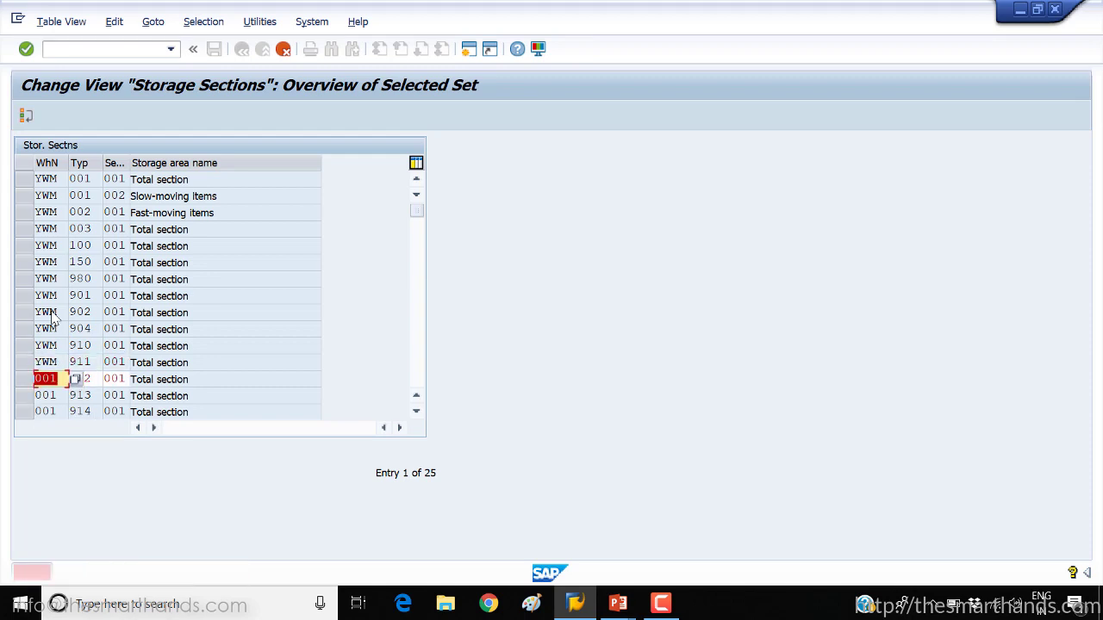
pyautogui.press('BackSpace')
pyautogui.write('ywm')
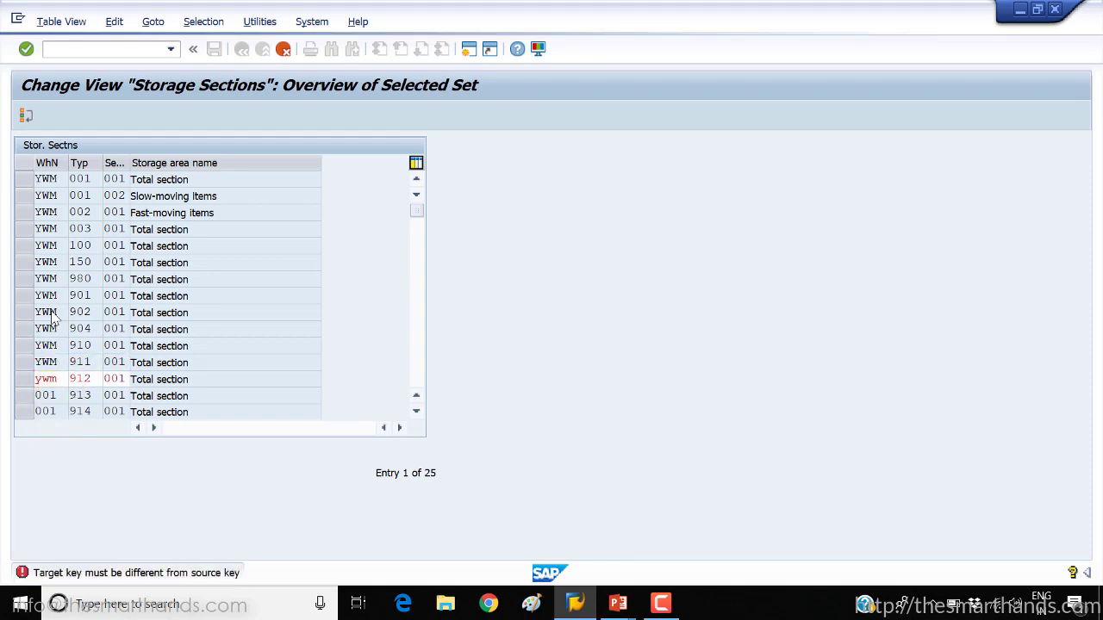
pyautogui.press('Return')
pyautogui.press('BackSpace')
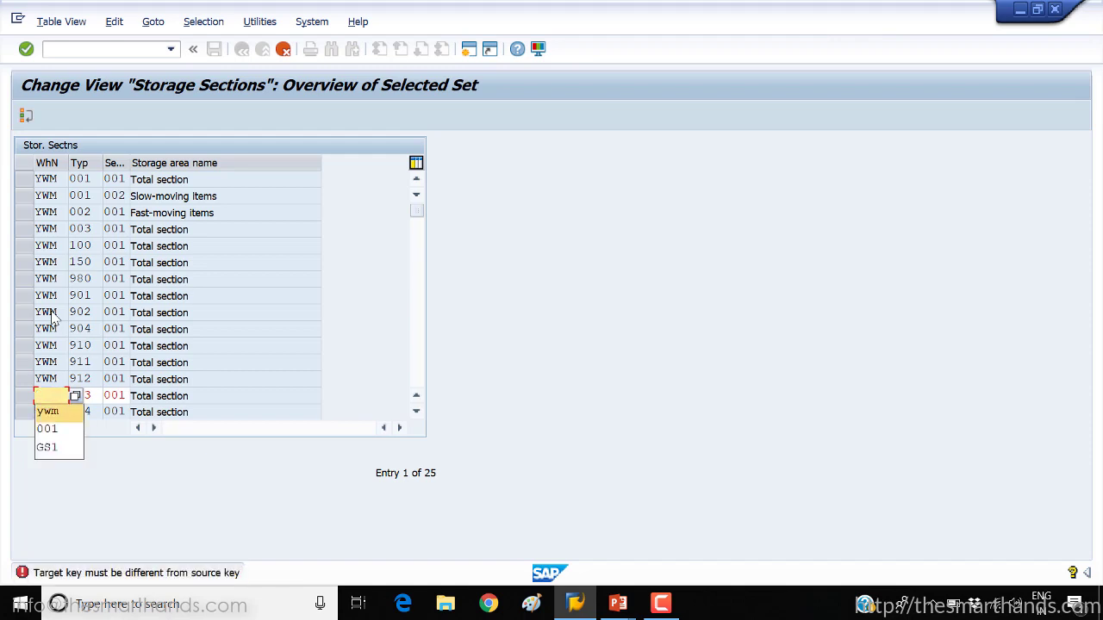
pyautogui.write('ywm')
pyautogui.press('Return')
pyautogui.press('BackSpace')
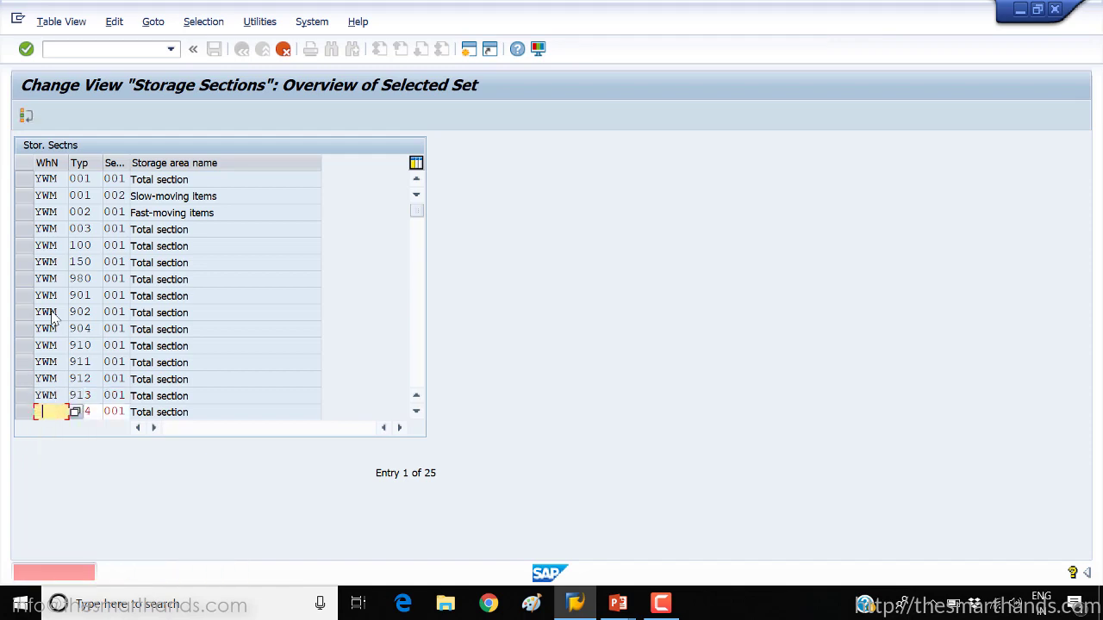
pyautogui.write('ywm')
pyautogui.press('Return')
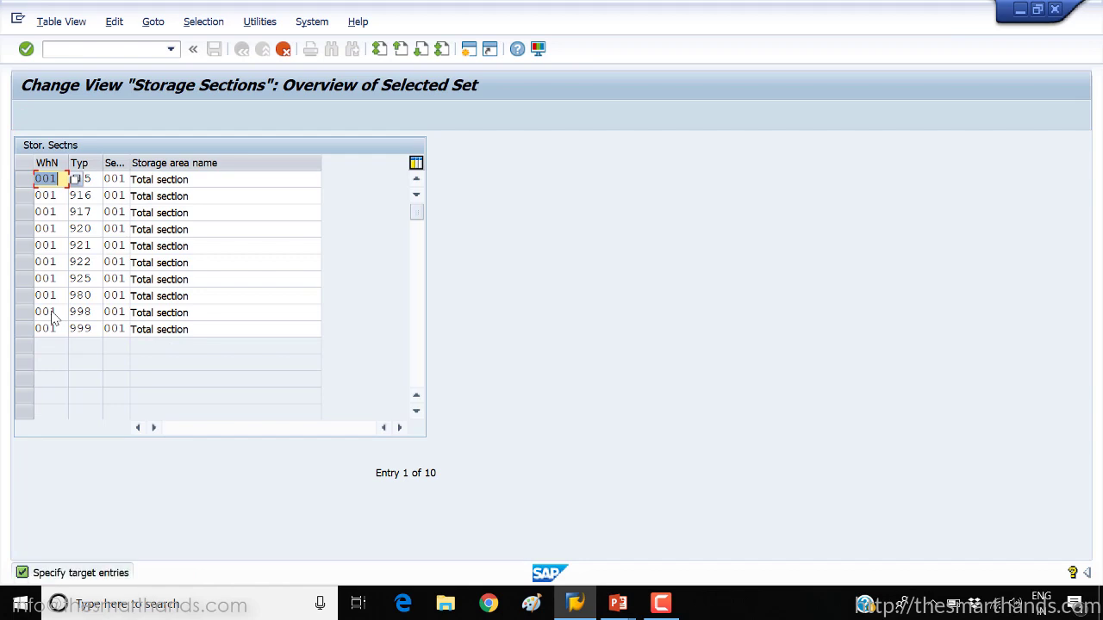
# Set warehouse YWM for sections 915, 916, 917 and 920
pyautogui.press('BackSpace')
pyautogui.write('ywm')
pyautogui.press('Return')
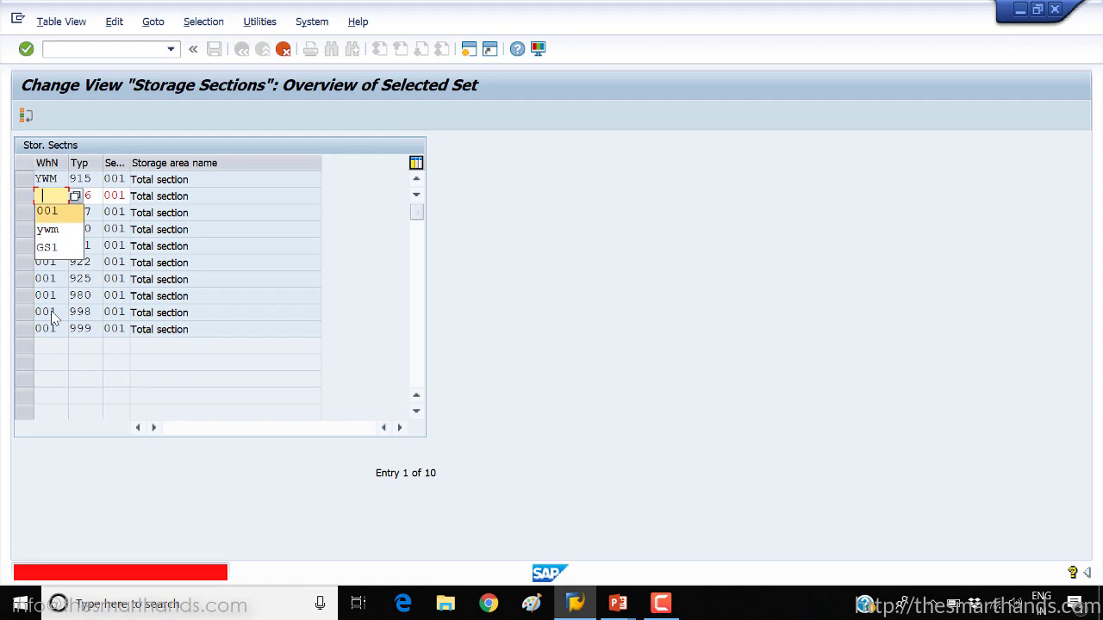
pyautogui.press('BackSpace')
pyautogui.write('ywm')
pyautogui.press('Return')
pyautogui.press('BackSpace')
pyautogui.write('ywm')
pyautogui.press('Return')
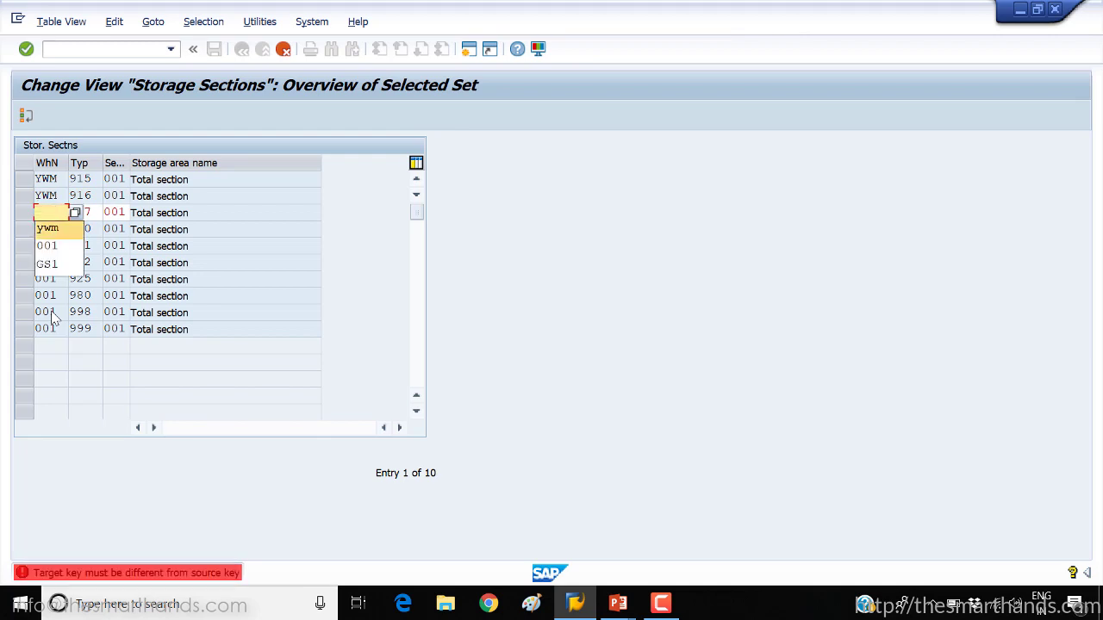
pyautogui.press('BackSpace')
pyautogui.write('ywm')
pyautogui.press('Return')
# Set warehouse YWM for sections 921, 922 and 925
pyautogui.press('BackSpace')
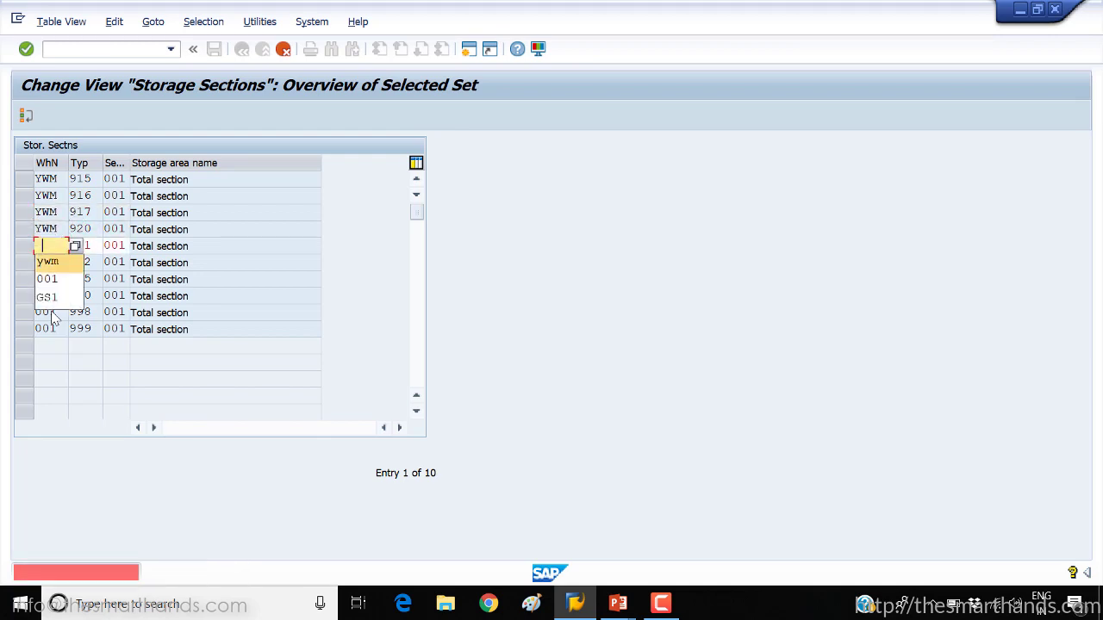
pyautogui.write('ywm')
pyautogui.press('Return')
pyautogui.press('BackSpace')
pyautogui.write('ywm')
pyautogui.press('Return')
pyautogui.press('BackSpace')
pyautogui.write('ywm')
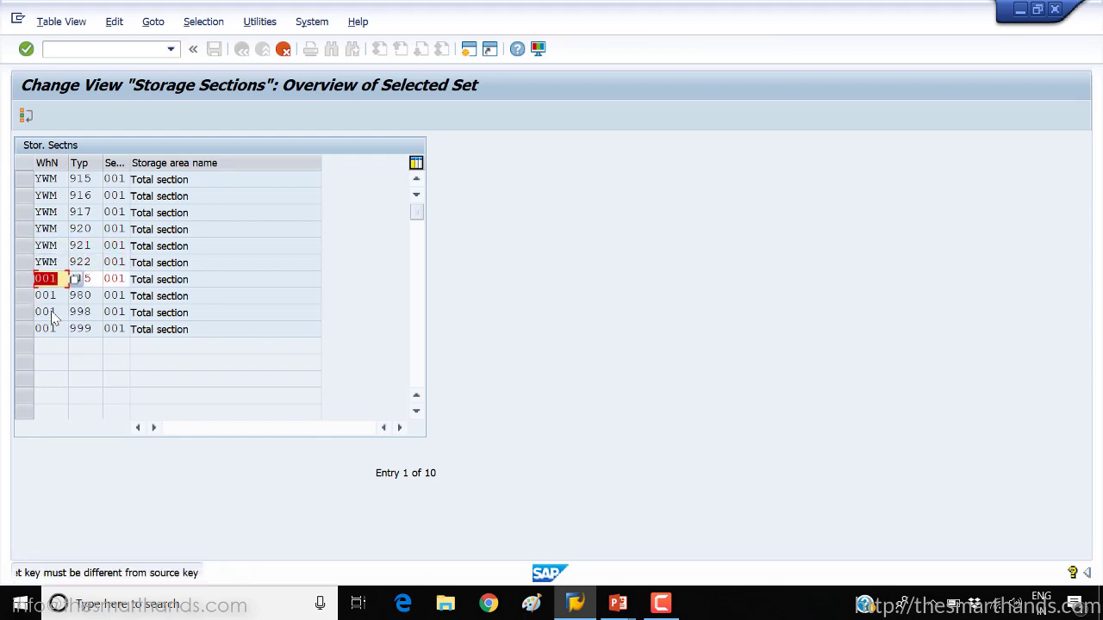
pyautogui.press('Return')
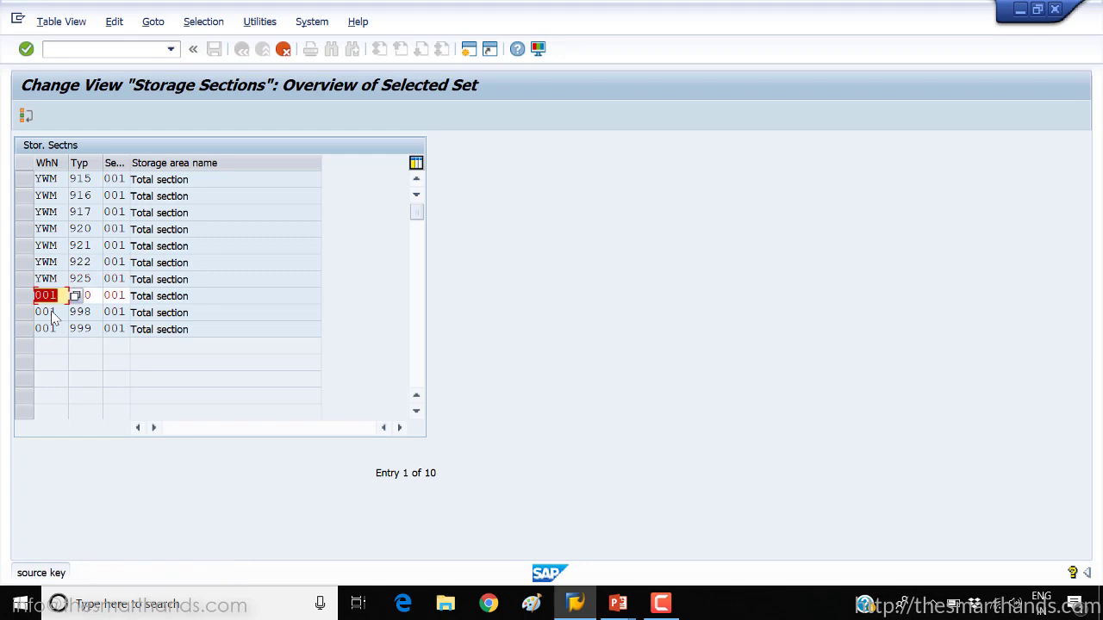
# Give the clashing 980 copy warehouse YWM and storage type 999
pyautogui.press('BackSpace')
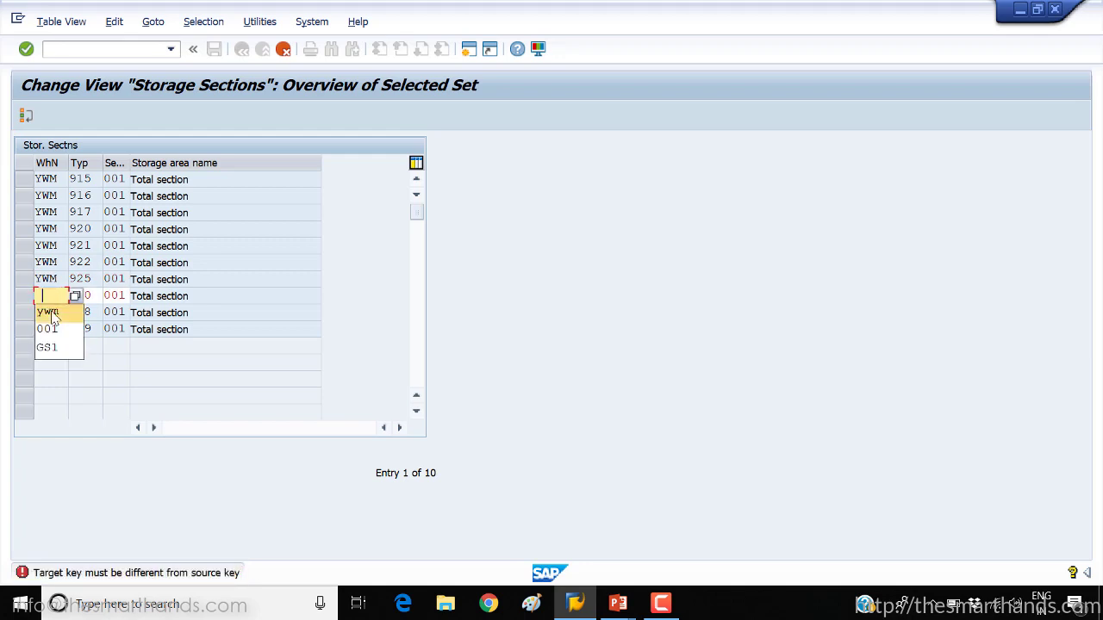
pyautogui.press('Down')
pyautogui.click(48, 312)
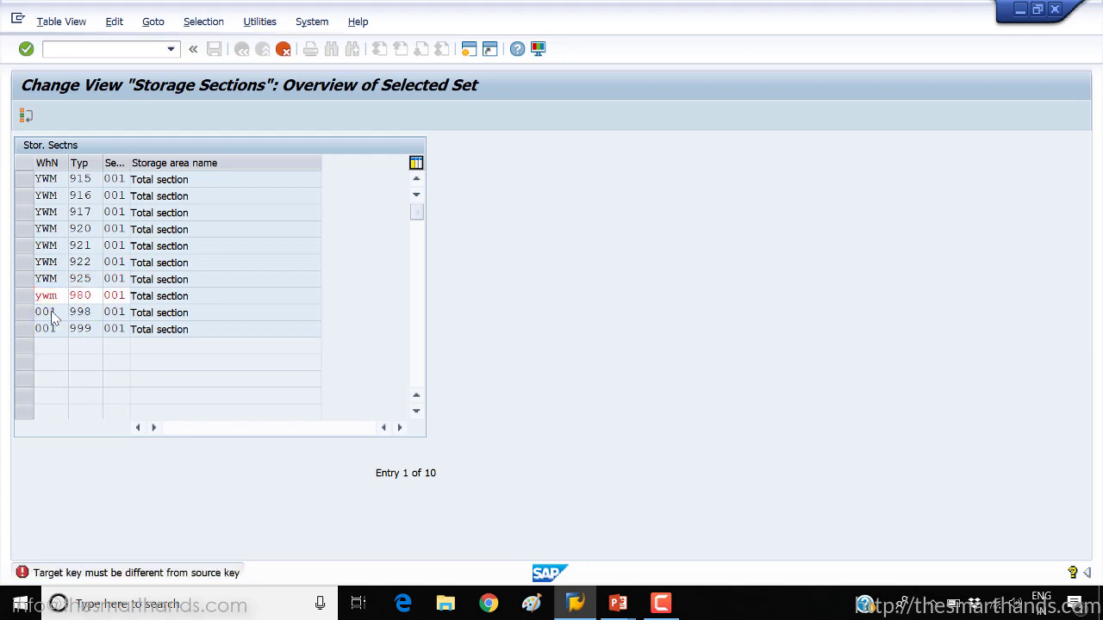
pyautogui.press('Return')
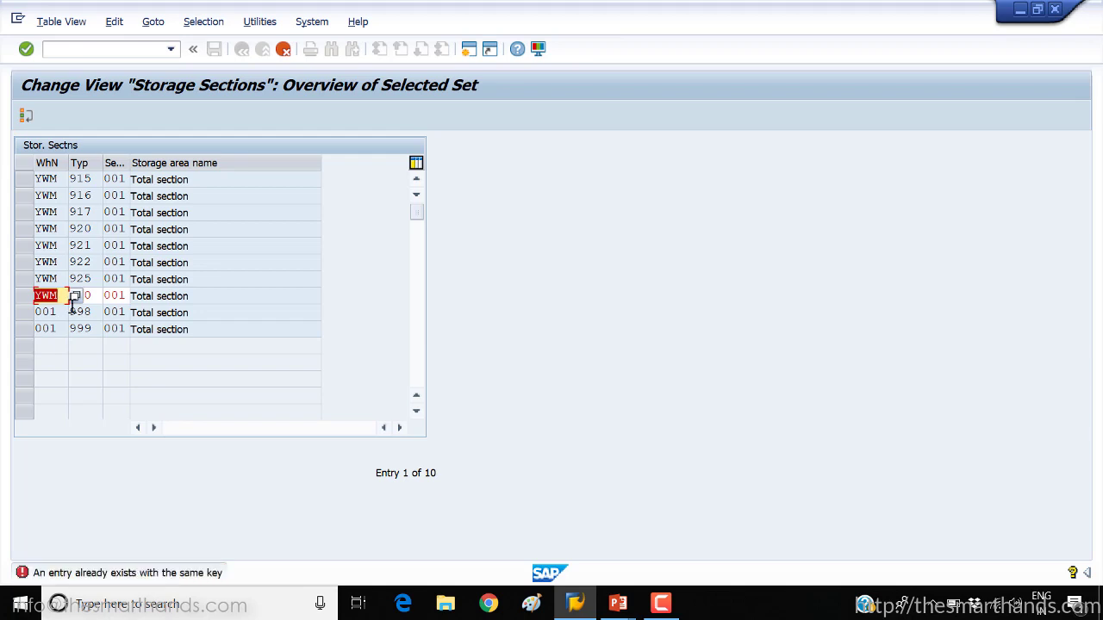
pyautogui.press('Tab')
pyautogui.write('999')
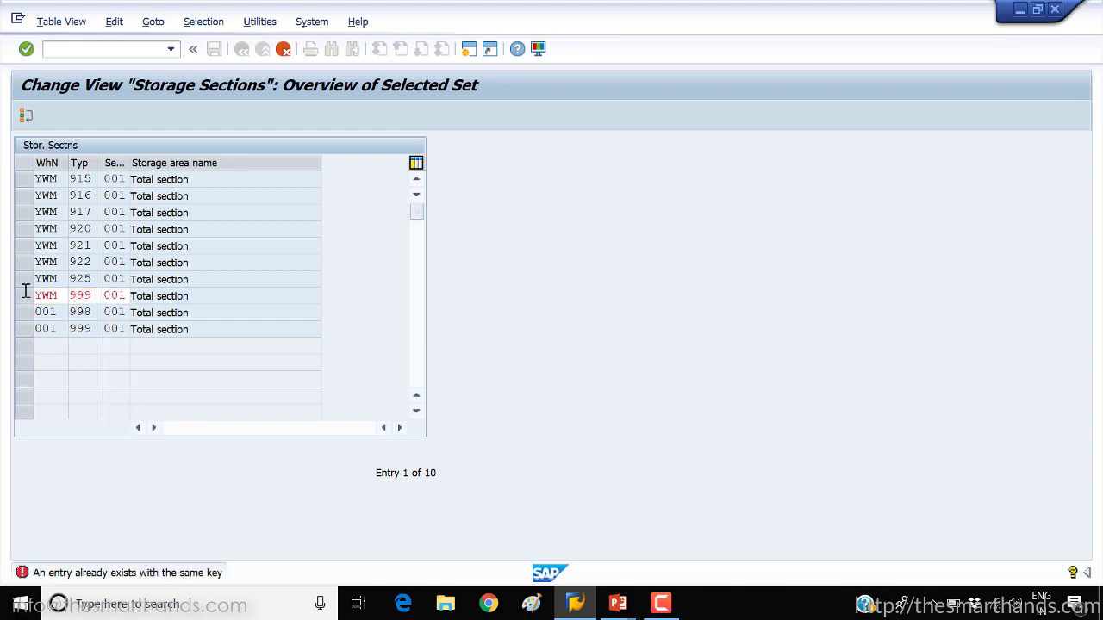
pyautogui.press('Return')
pyautogui.press('BackSpace')
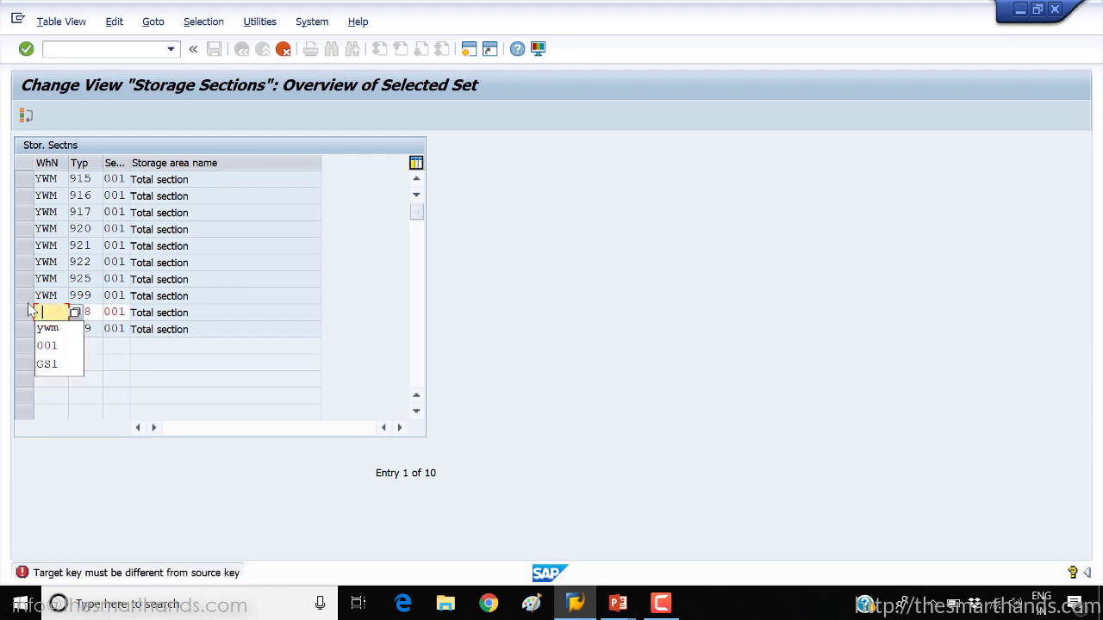
# Enter YWM for the 998 and last rows, then save under the customizing request
pyautogui.write('ywm')
pyautogui.press('Return')
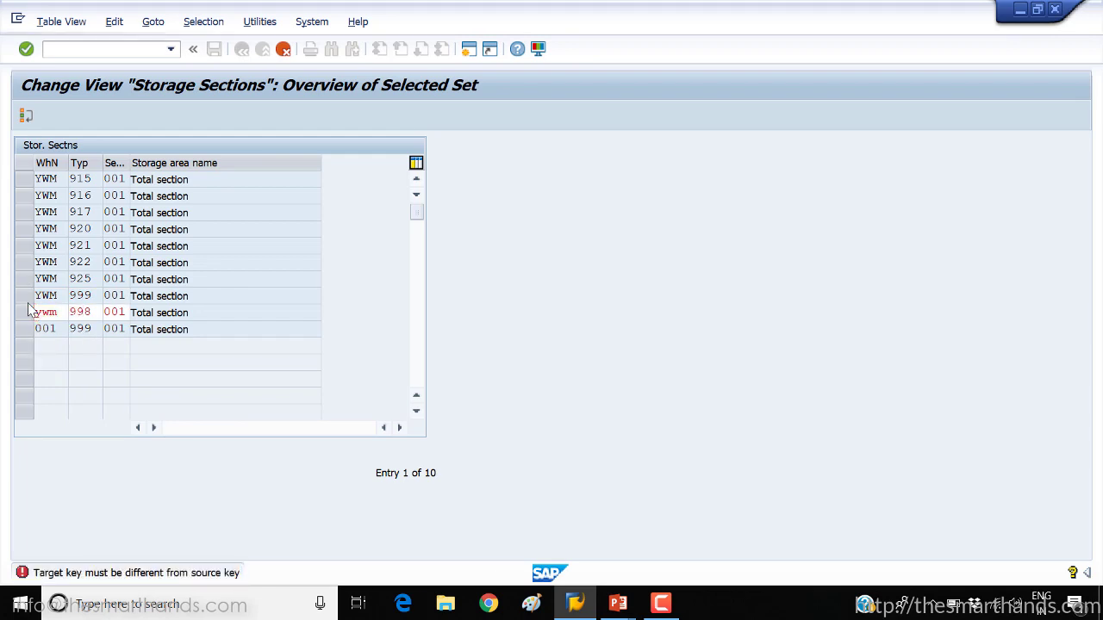
pyautogui.press('BackSpace')
pyautogui.write('ywm')
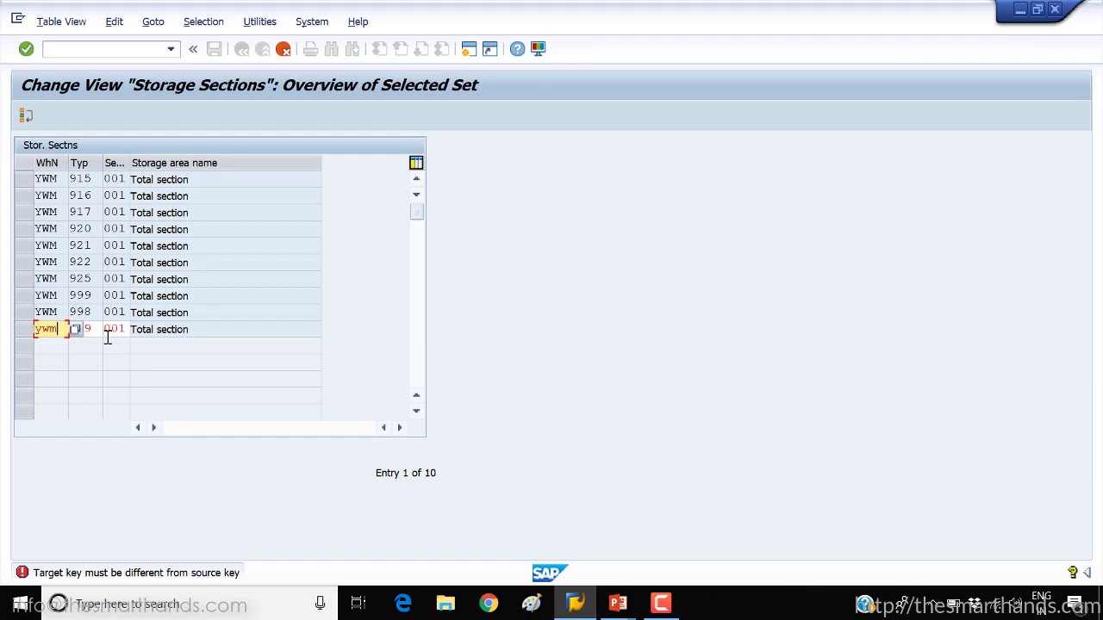
pyautogui.click(120, 330)
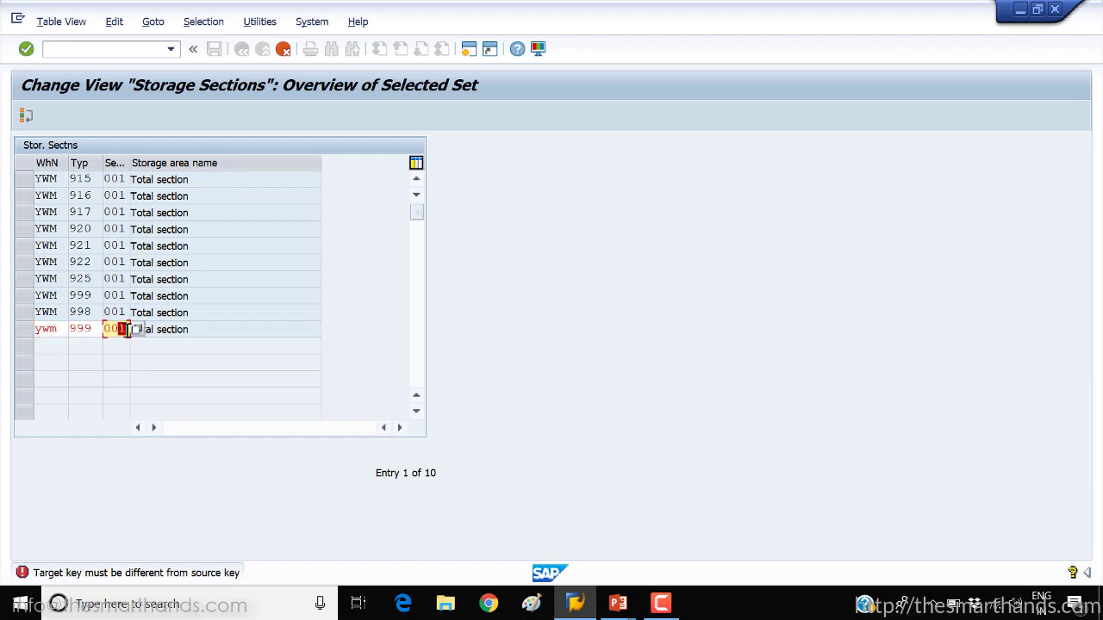
pyautogui.press('Return')
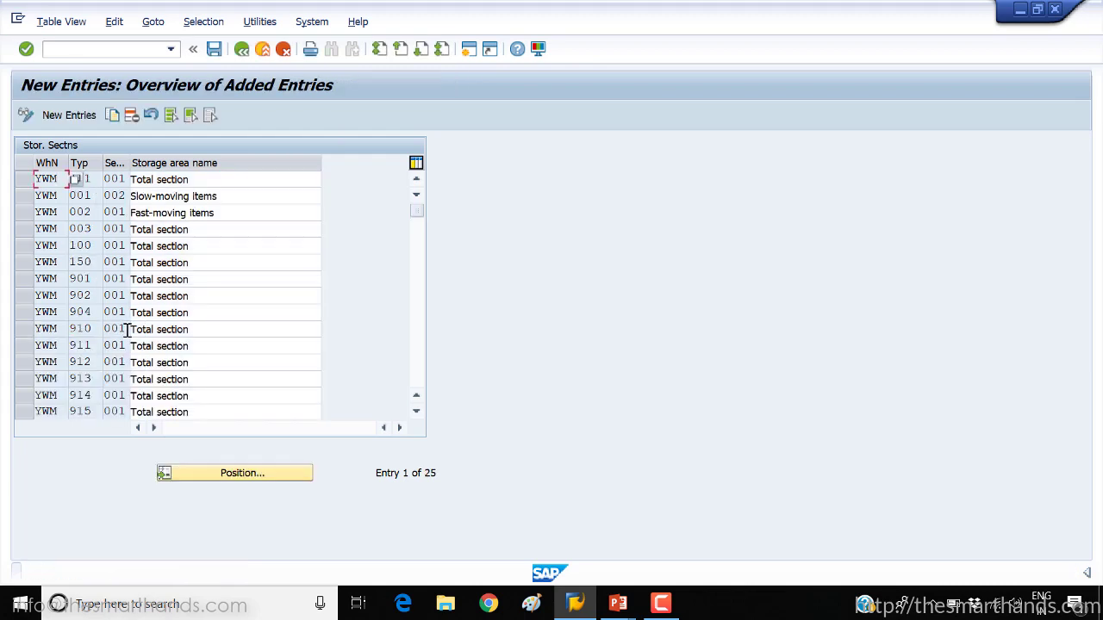
pyautogui.click(219, 52)
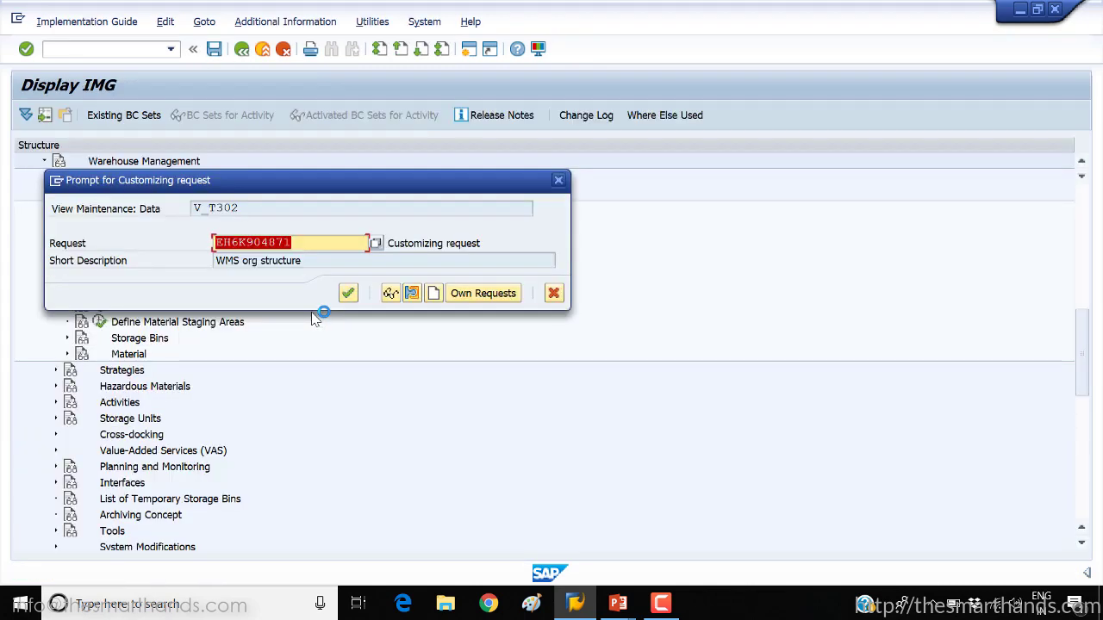
pyautogui.click(348, 294)
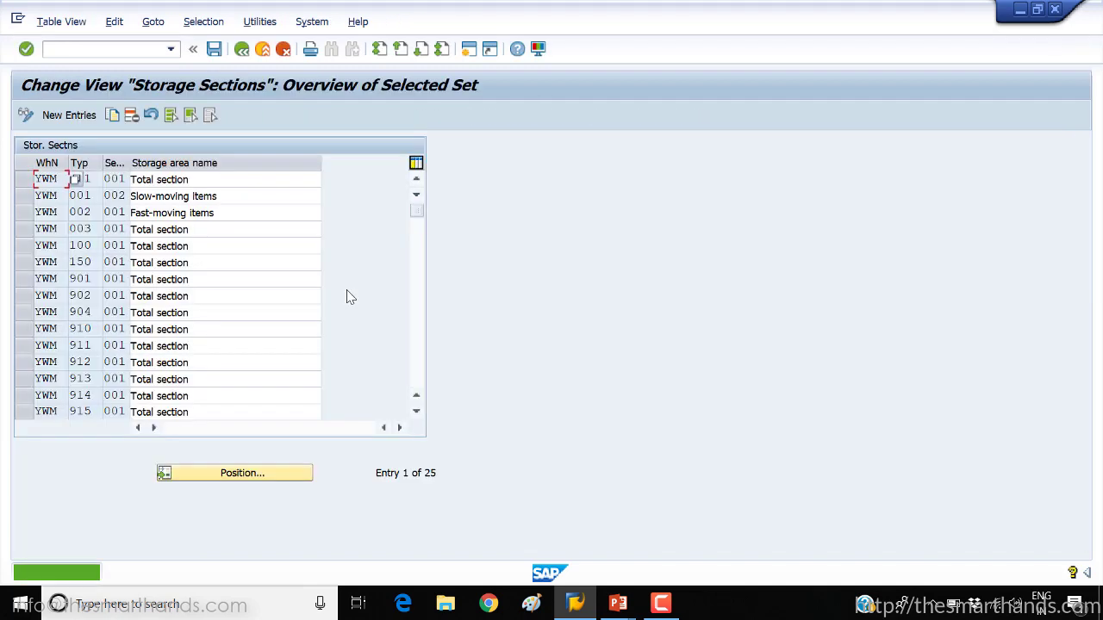
# Select the two YWM type 001 section rows and move into their entries
pyautogui.click(200, 190)
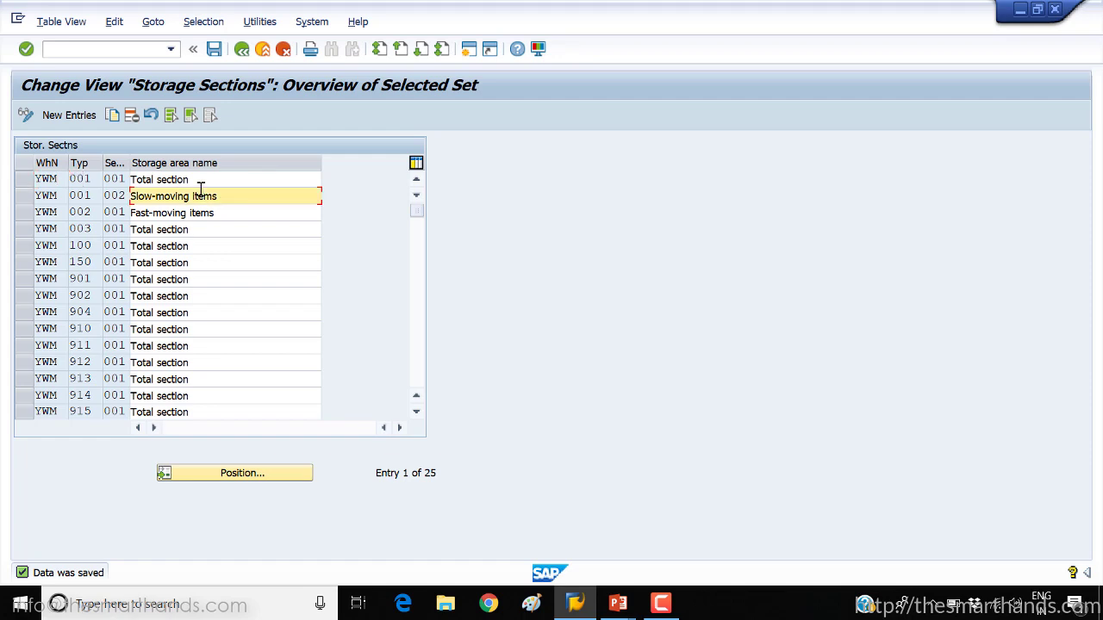
pyautogui.click(31, 179)
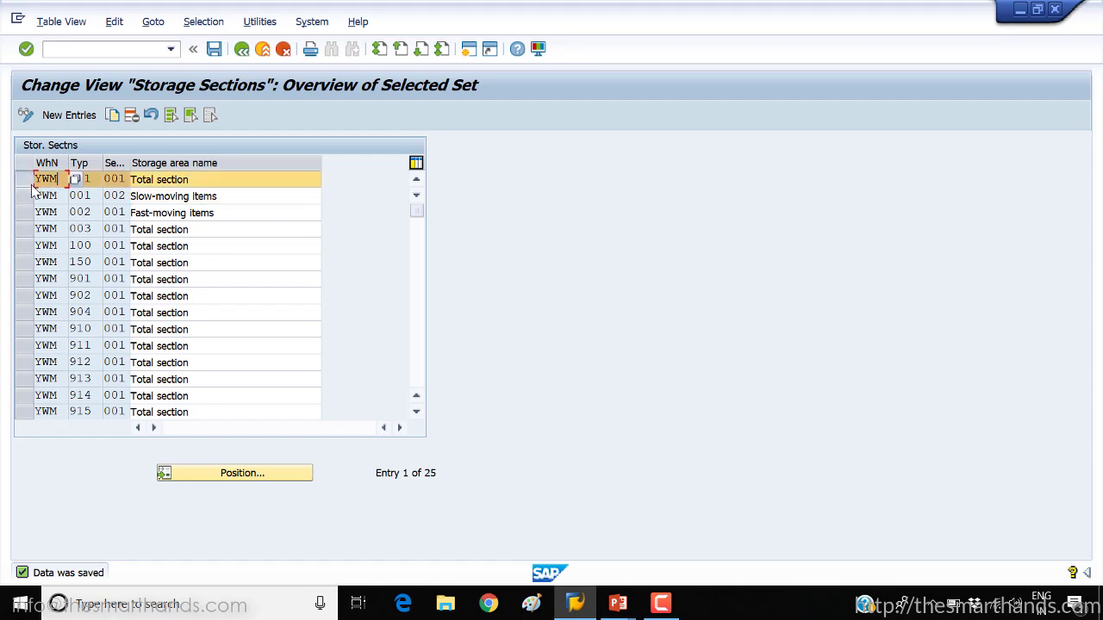
pyautogui.click(31, 196)
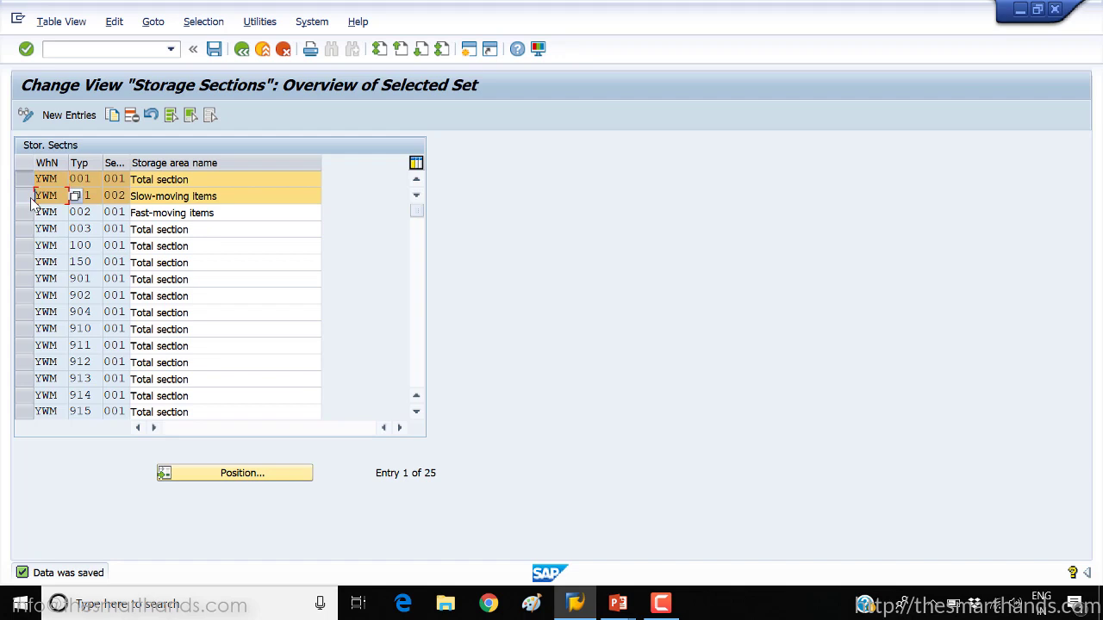
pyautogui.click(78, 179)
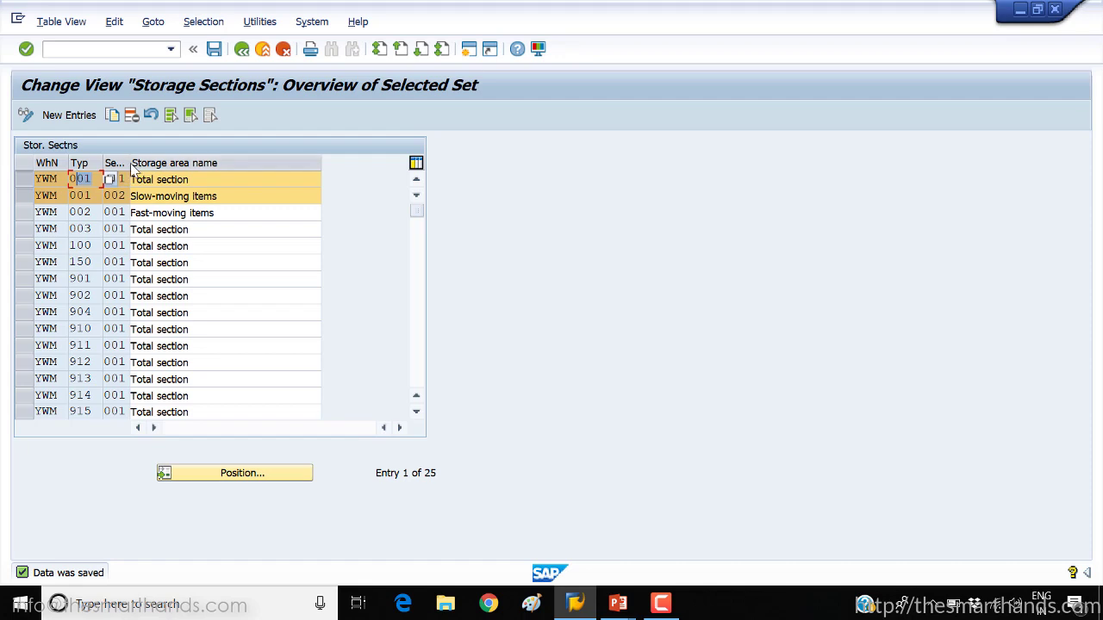
pyautogui.click(121, 178)
pyautogui.click(126, 195)
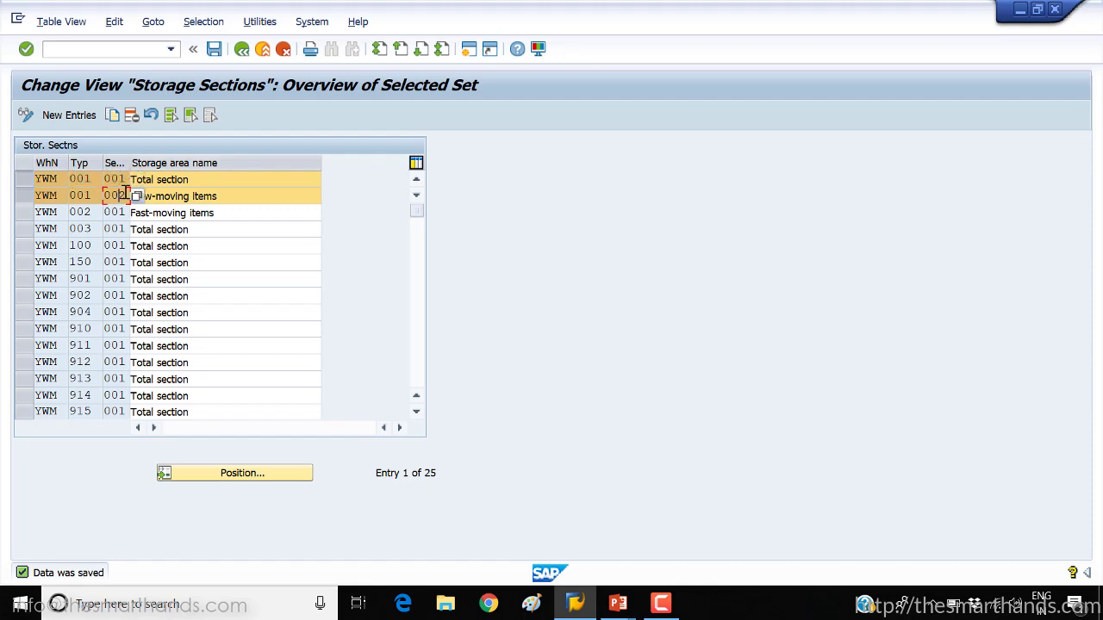
# Clear the old name of section YWM 001 001 so it can become 1m High Rack
pyautogui.moveTo(191, 178); pyautogui.dragTo(119, 177)
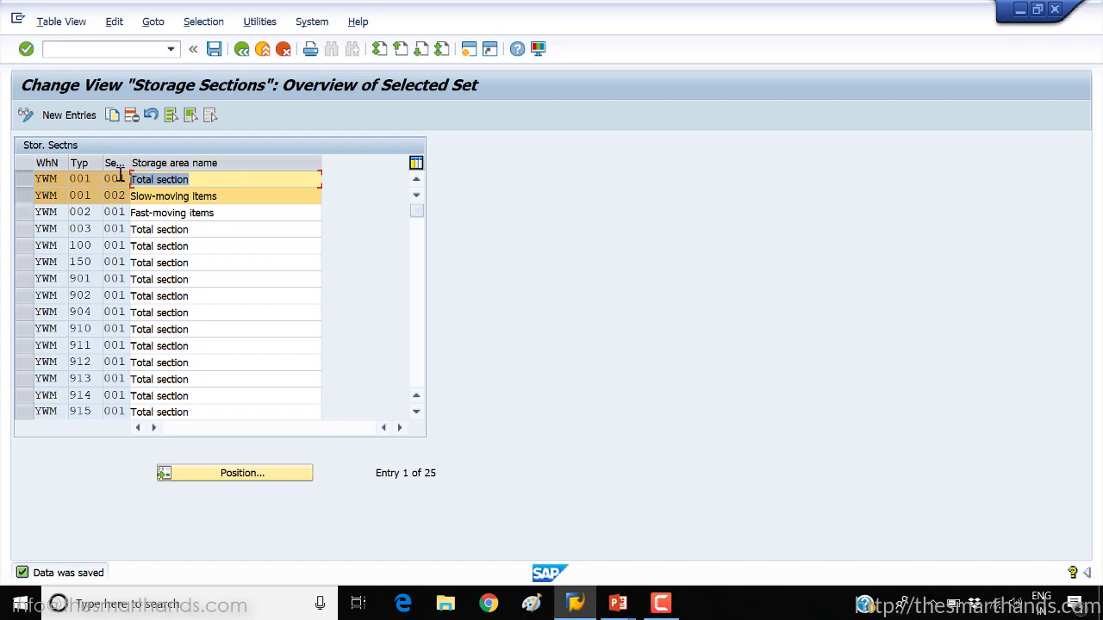
pyautogui.write('FA')
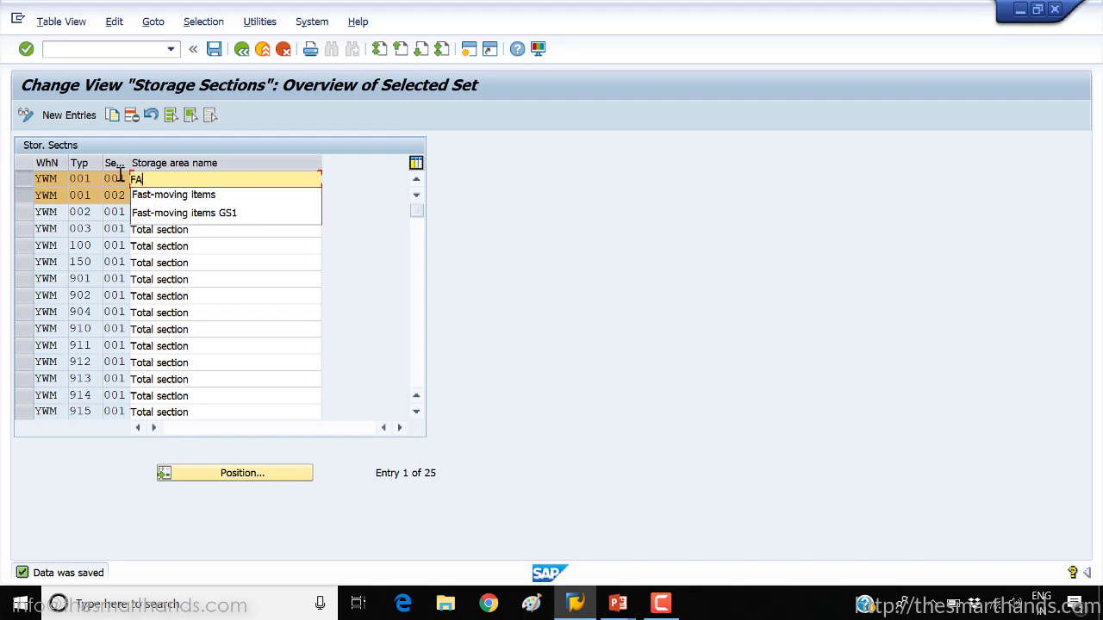
pyautogui.press('Down')
pyautogui.press('Return')
pyautogui.moveTo(119, 176); pyautogui.dragTo(213, 197)
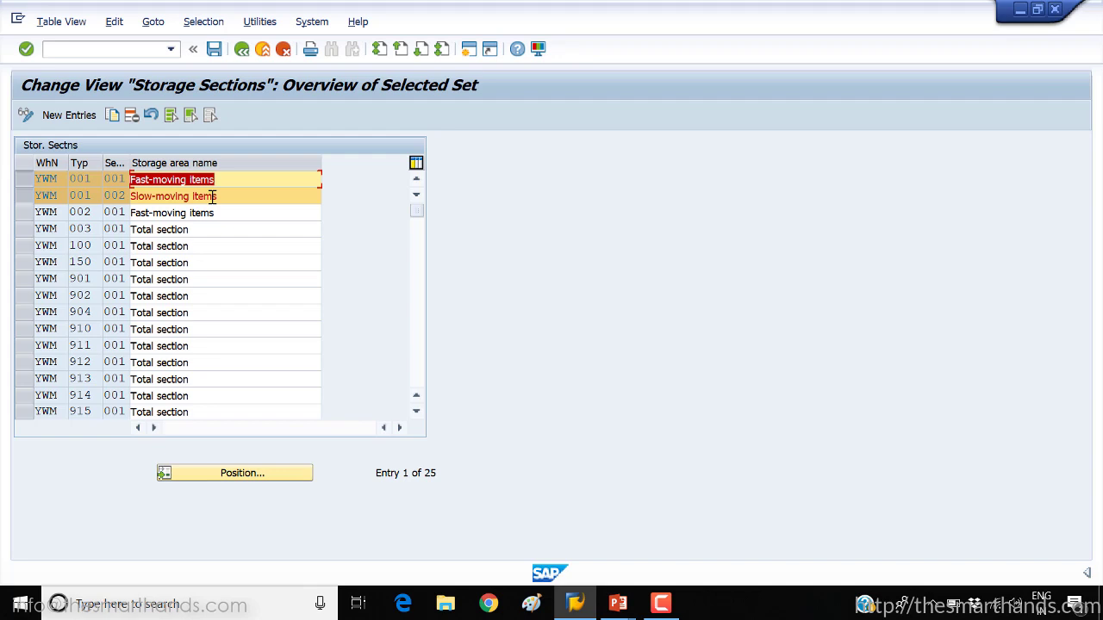
pyautogui.press('Delete')
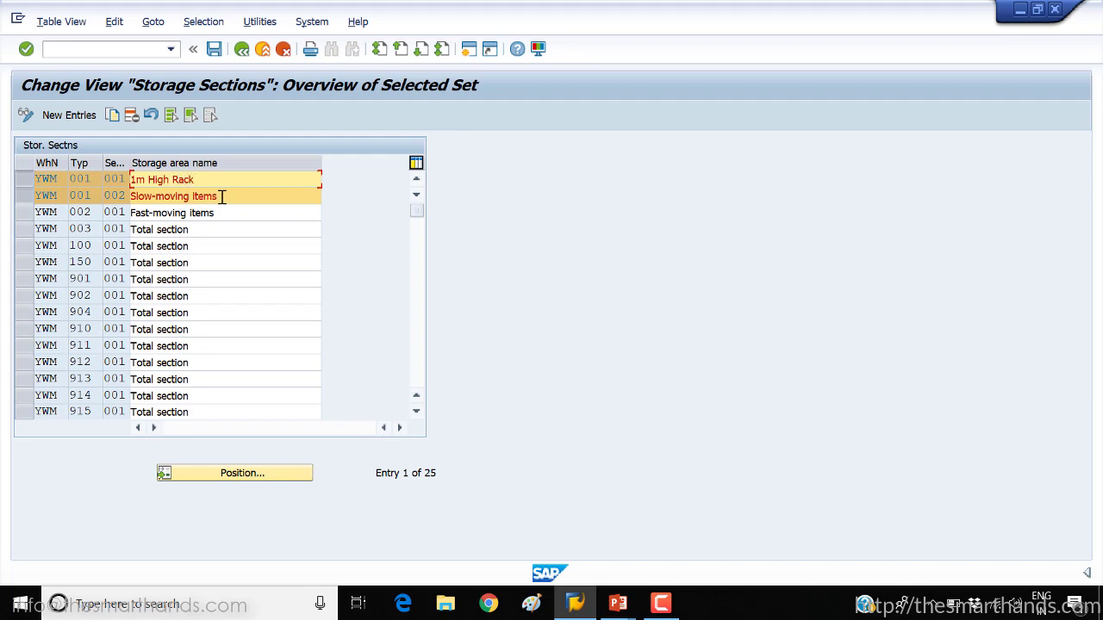
# Name section YWM 001 002 '2m High Rack' and check both renamed rows
pyautogui.press('Tab')
pyautogui.write('2')
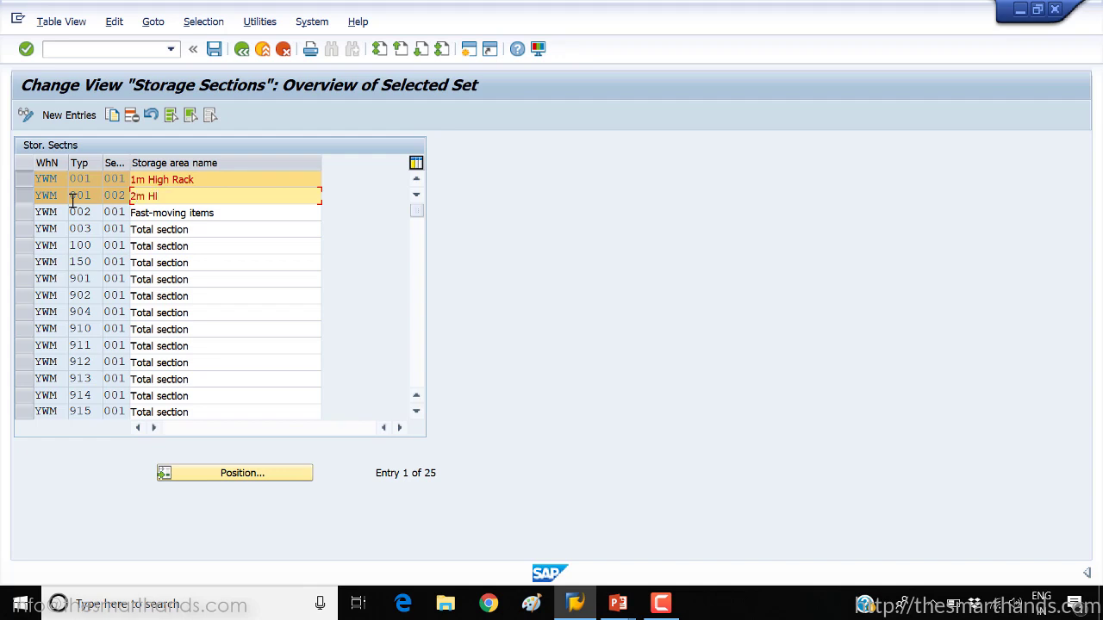
pyautogui.write('m High Rack')
pyautogui.hotkey('shift', 'Home')
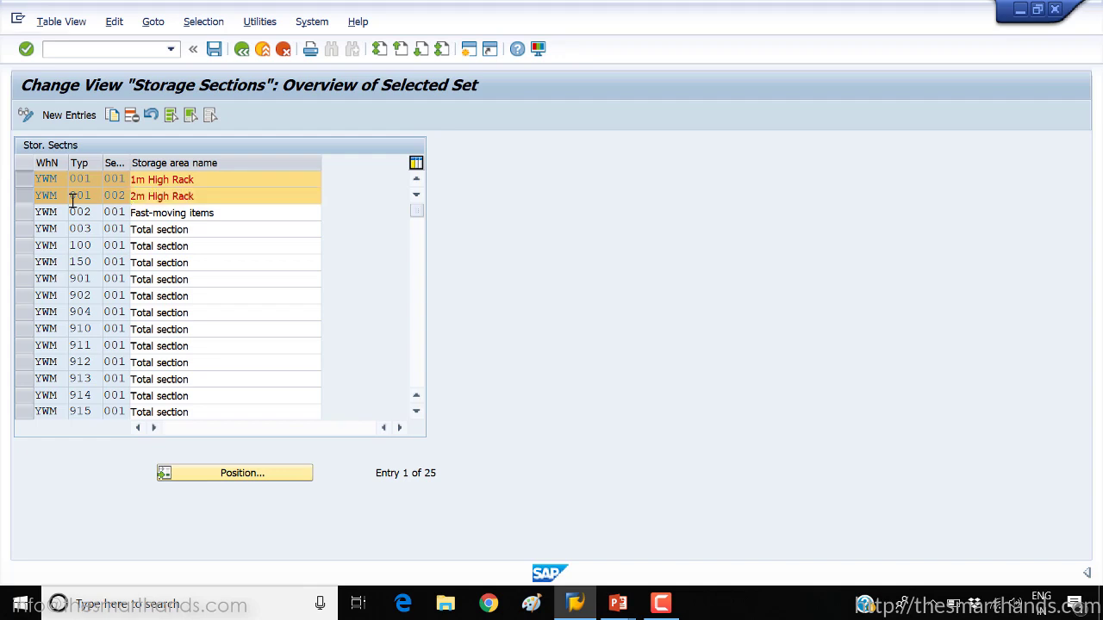
pyautogui.click(24, 179)
pyautogui.click(26, 197)
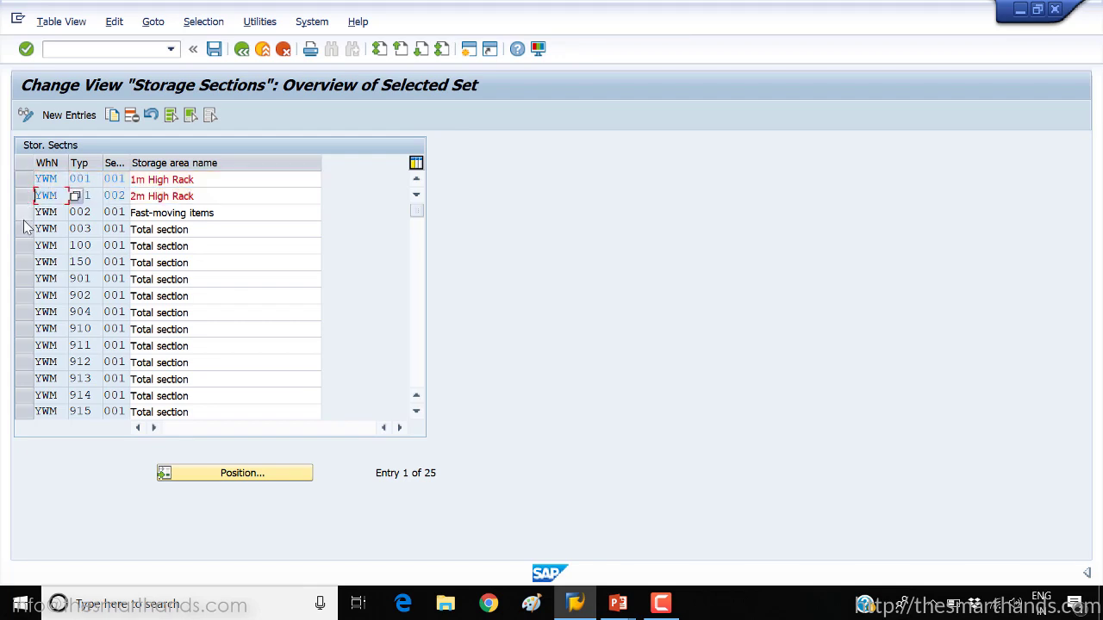
# Replace row YWM 002 001's name Fast-moving items with 'Total section' from the autocomplete list
pyautogui.click(25, 218)
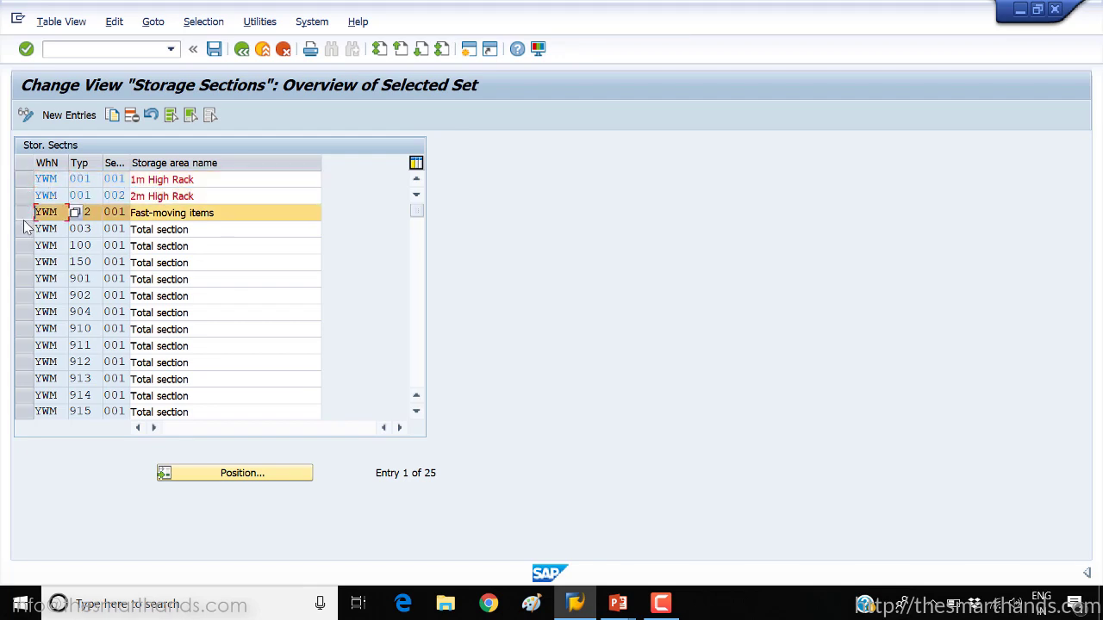
pyautogui.click(97, 212)
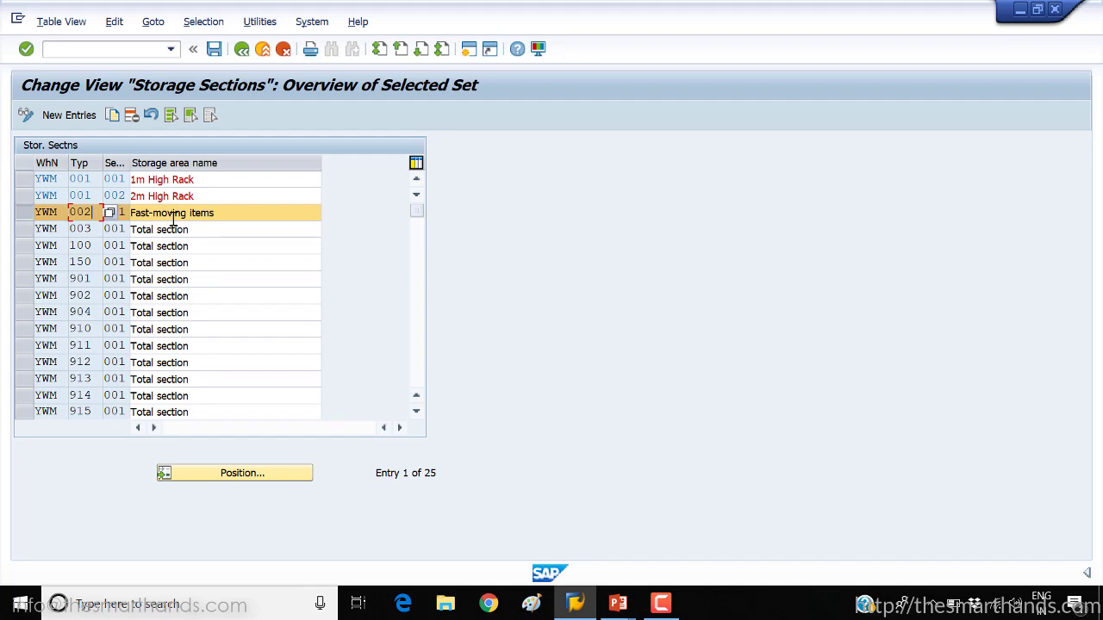
pyautogui.click(122, 212)
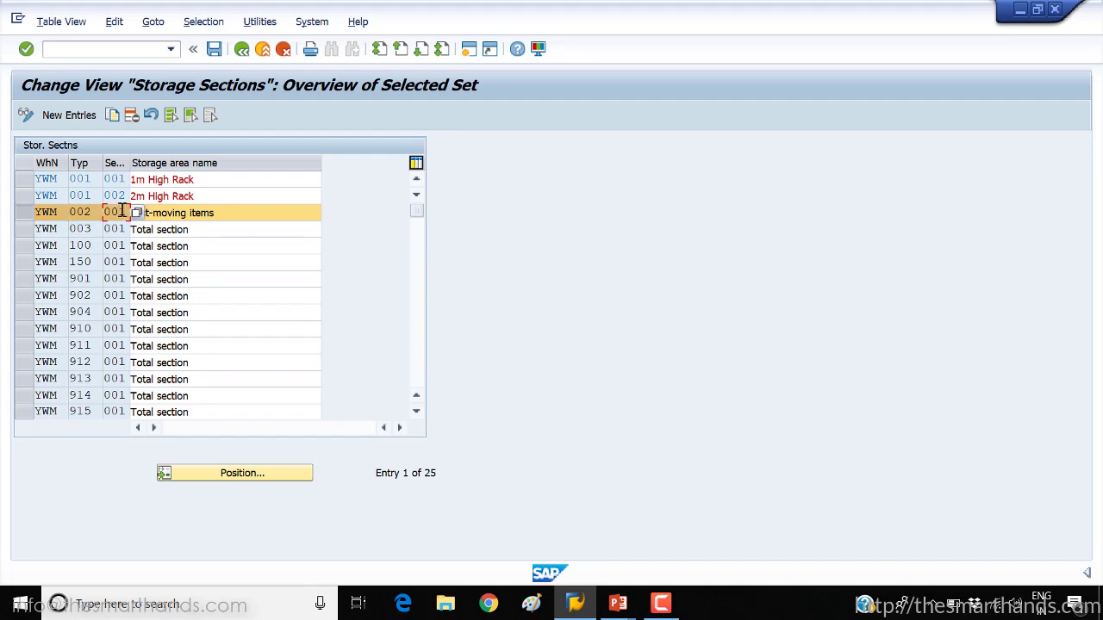
pyautogui.click(227, 212)
pyautogui.moveTo(229, 215); pyautogui.dragTo(72, 217)
pyautogui.write('Total')
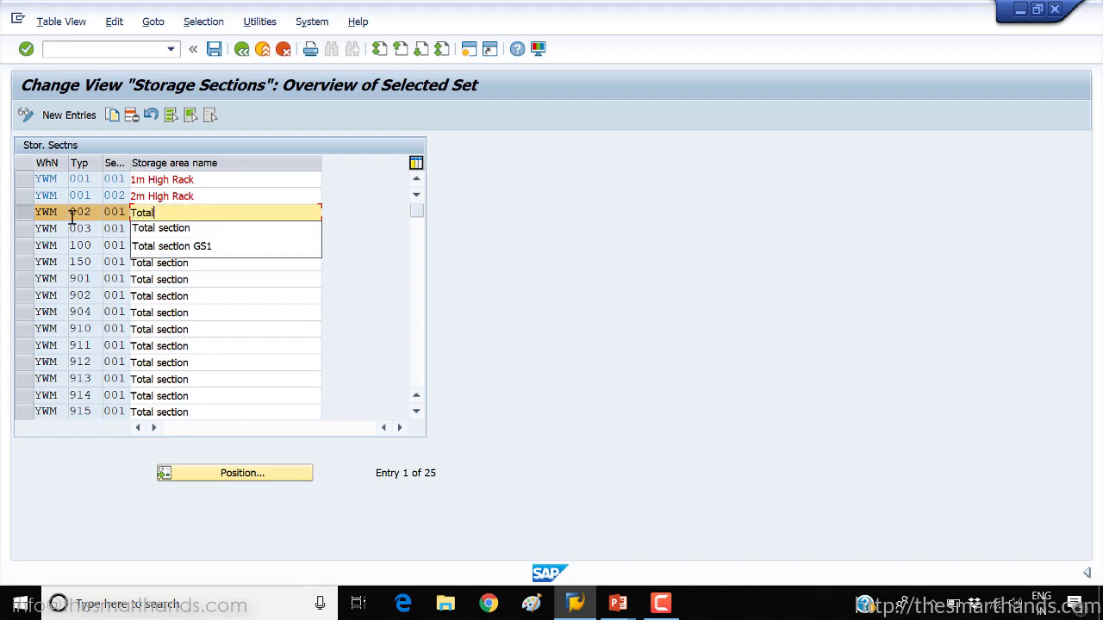
pyautogui.press('Down')
pyautogui.press('Return')
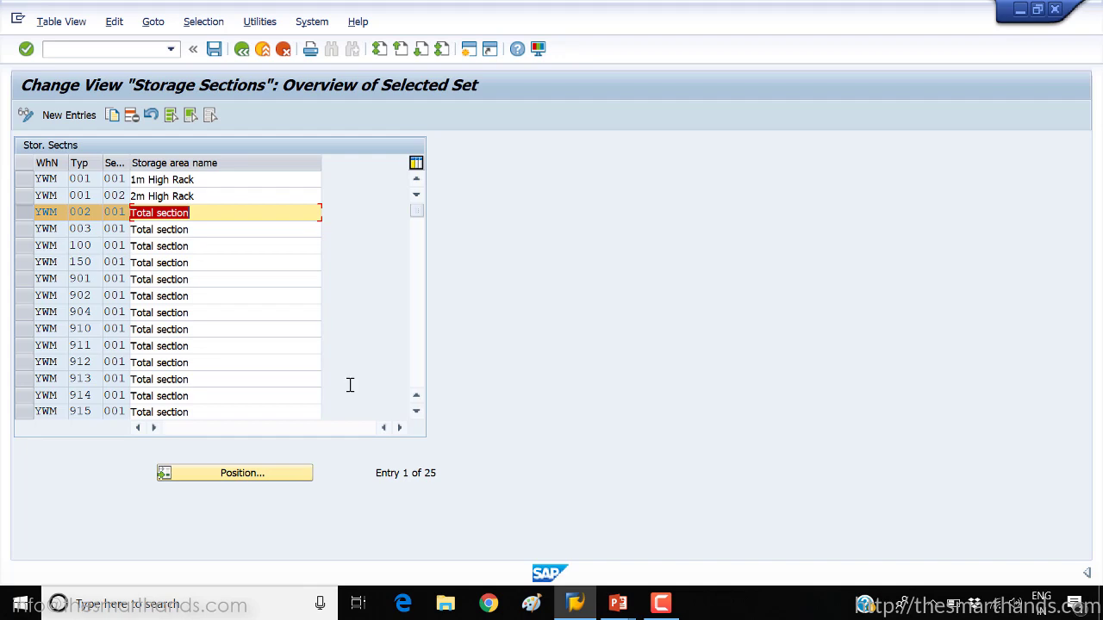
pyautogui.click(23, 213)
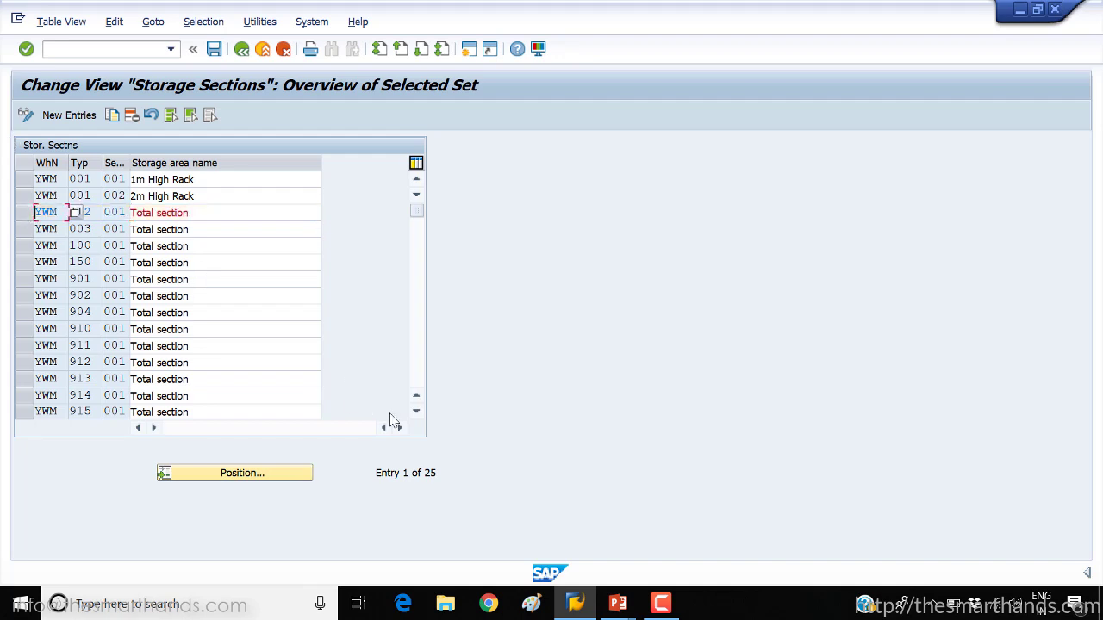
# Delete the extra YWM 999 002 section row and save, leaving 24 storage sections
pyautogui.click(416, 414)
pyautogui.click(416, 412)
pyautogui.click(416, 413)
pyautogui.click(416, 412)
pyautogui.click(416, 413)
pyautogui.click(416, 413)
pyautogui.click(416, 413)
pyautogui.click(416, 413)
pyautogui.click(416, 413)
pyautogui.click(416, 412)
pyautogui.click(416, 412)
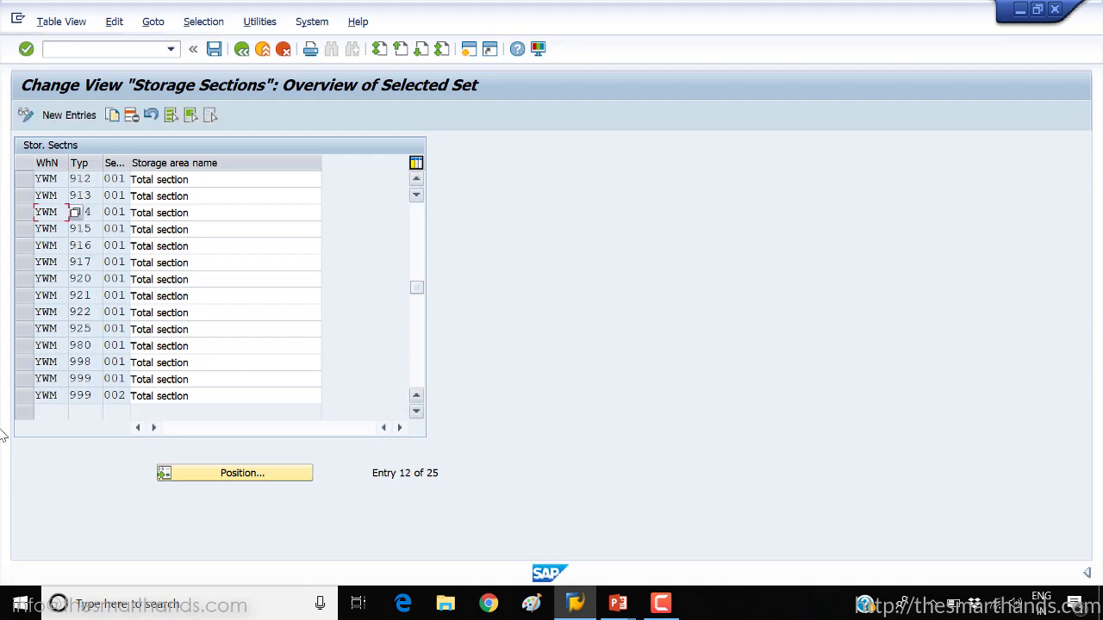
pyautogui.click(22, 397)
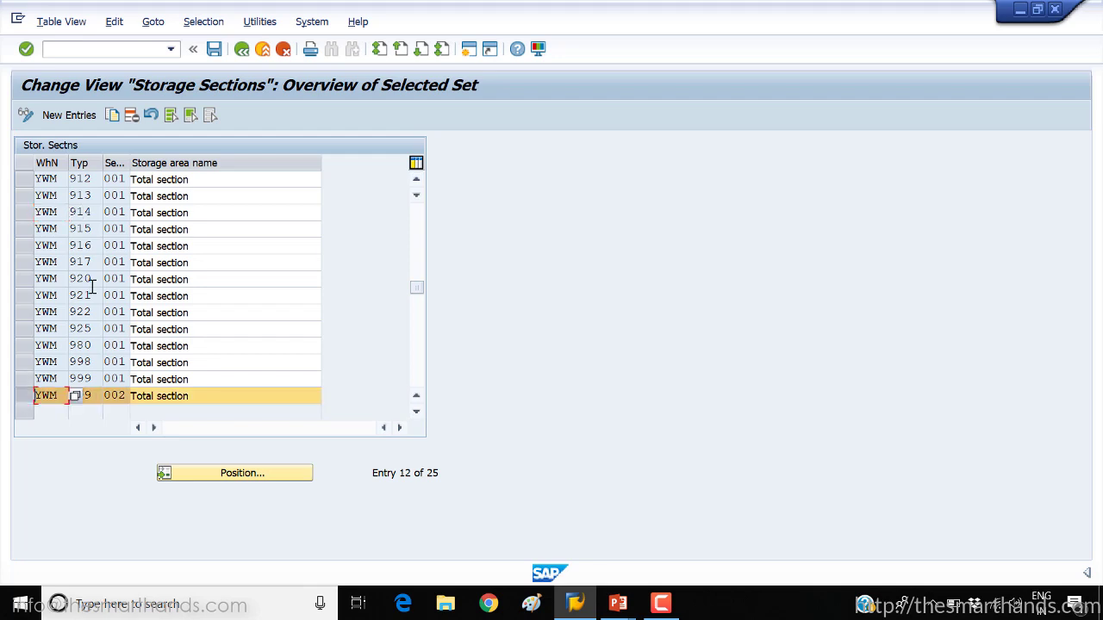
pyautogui.click(131, 115)
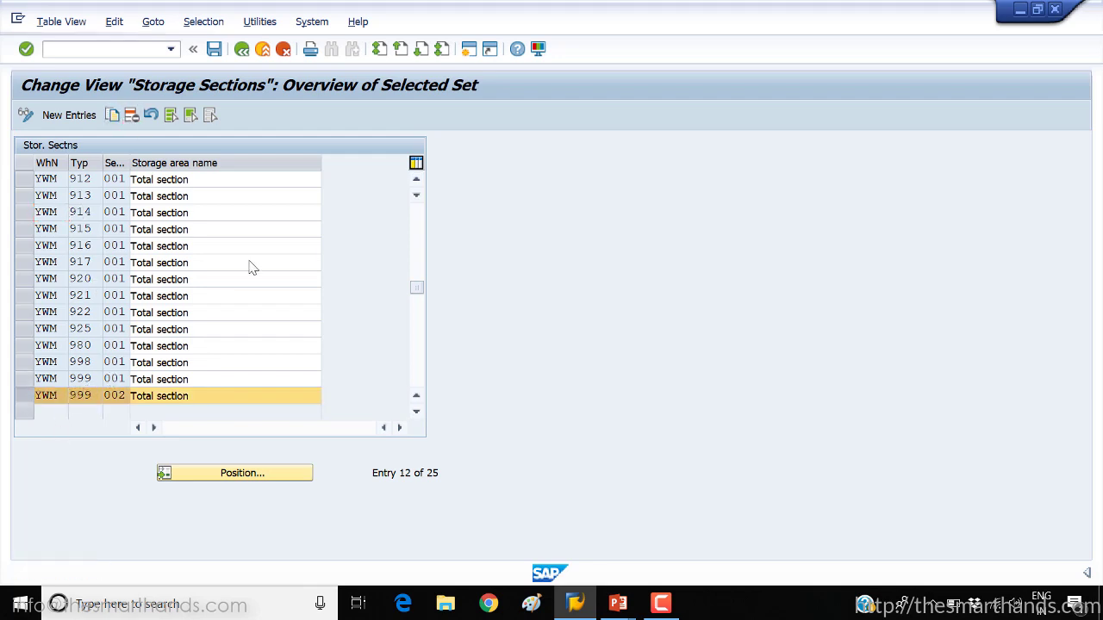
pyautogui.click(216, 52)
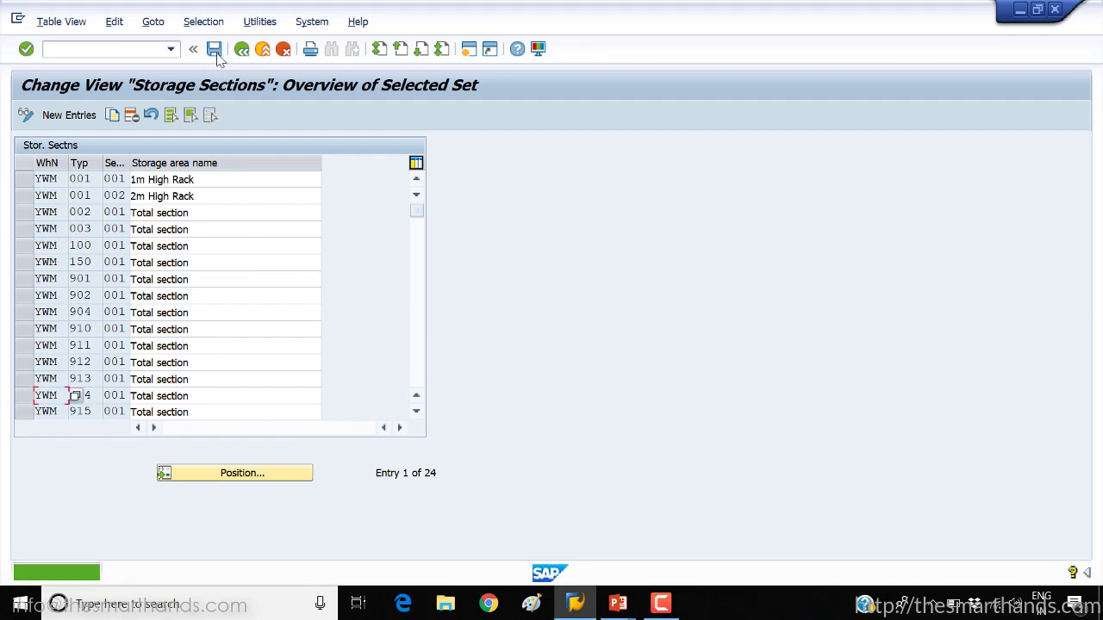
# Review the 1m and 2m High Rack rows, then switch to the PowerPoint slide show
pyautogui.click(23, 179)
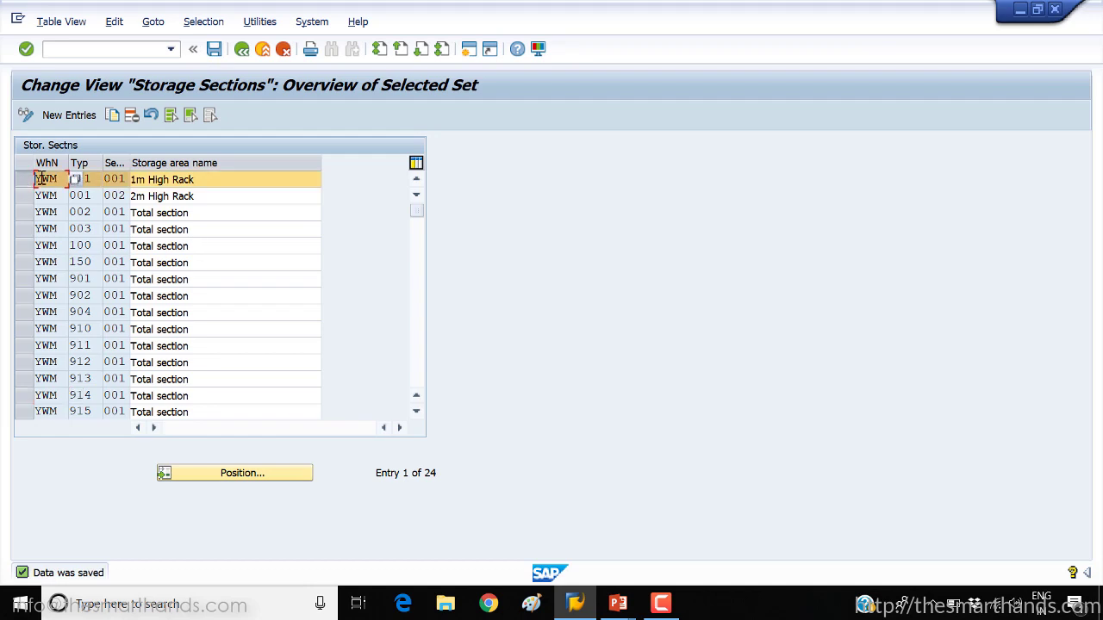
pyautogui.click(94, 178)
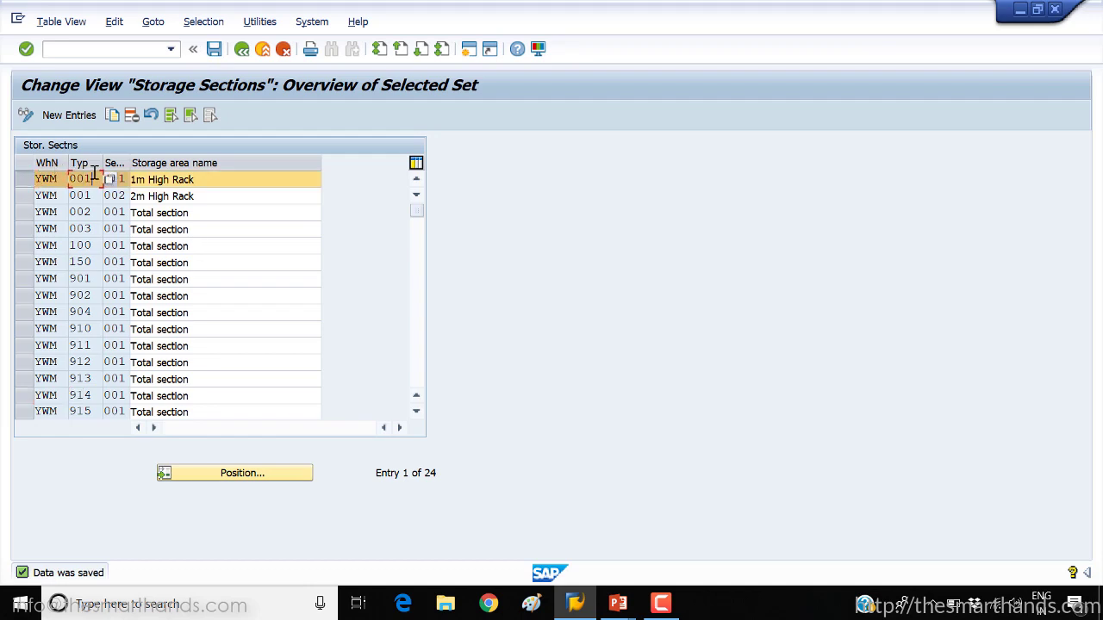
pyautogui.click(24, 196)
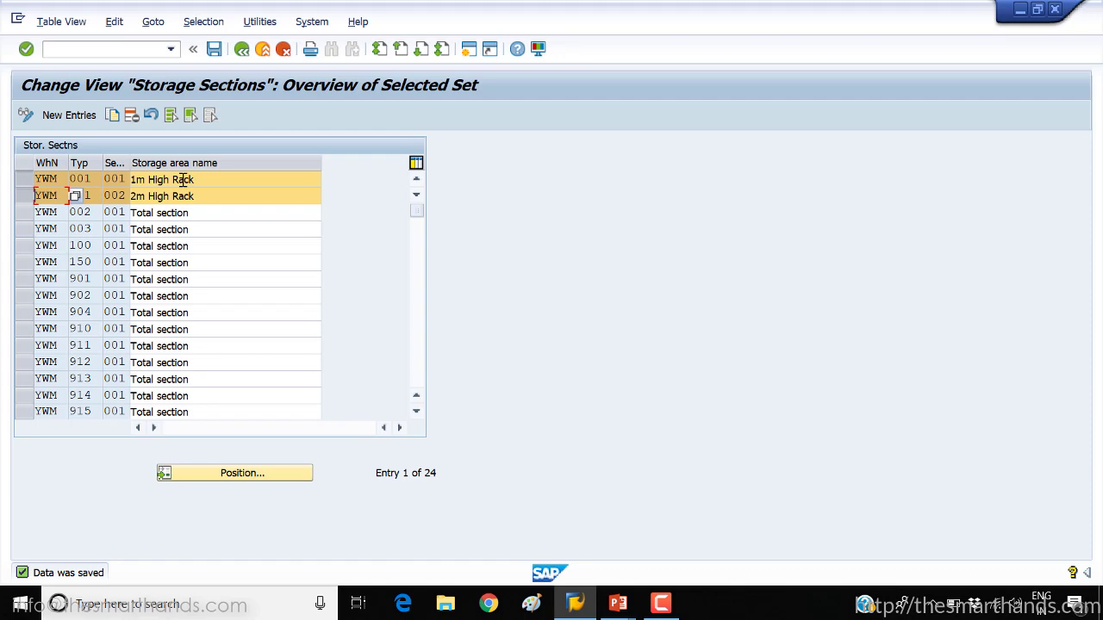
pyautogui.hotkey('alt', 'Tab')
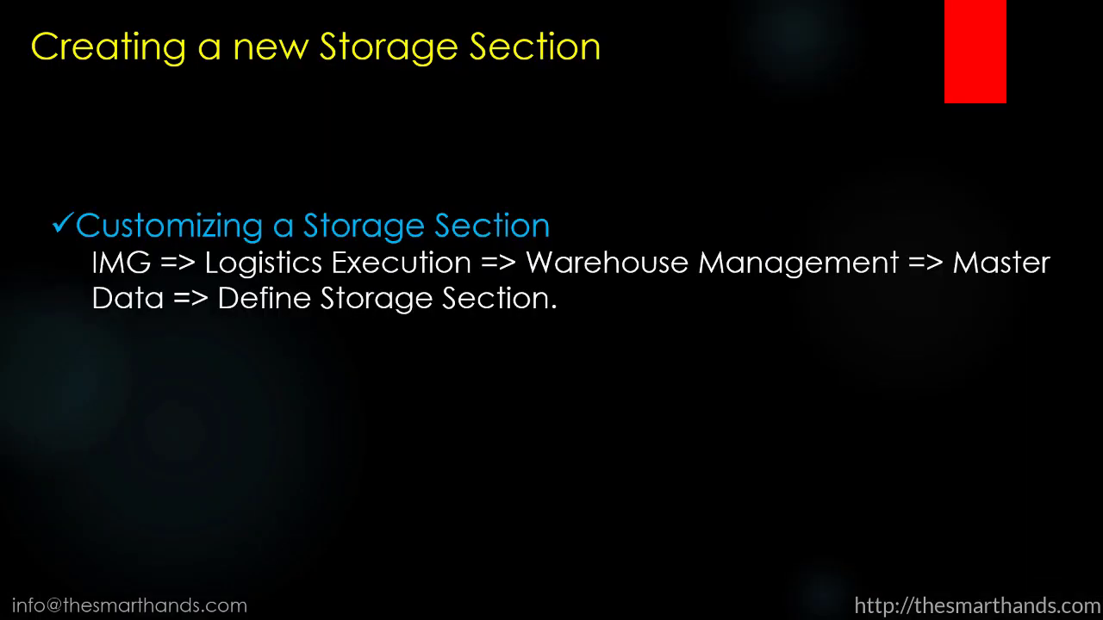